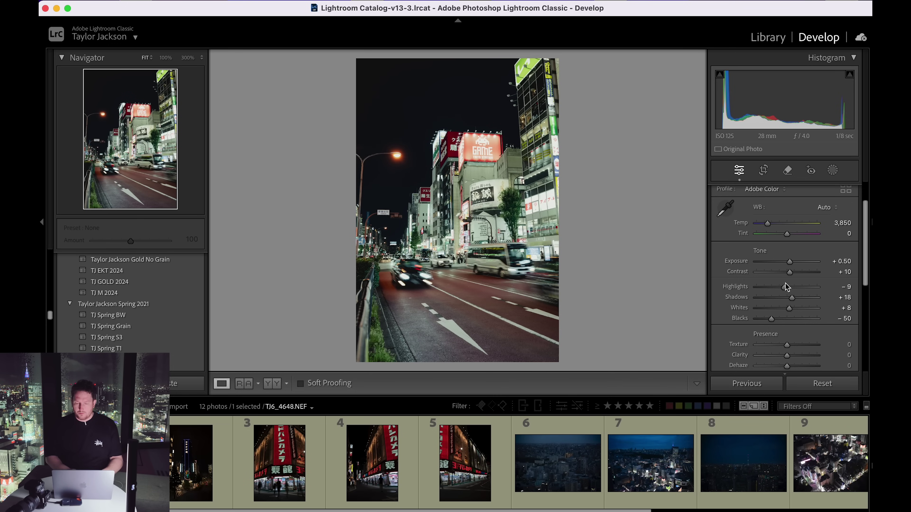
- Set Highlights −100, Shadows +100, Blacks −55 and Exposure +0.65 on the street photo
left_click_drag(785, 283, 717, 285)
left_click_drag(791, 298, 817, 297)
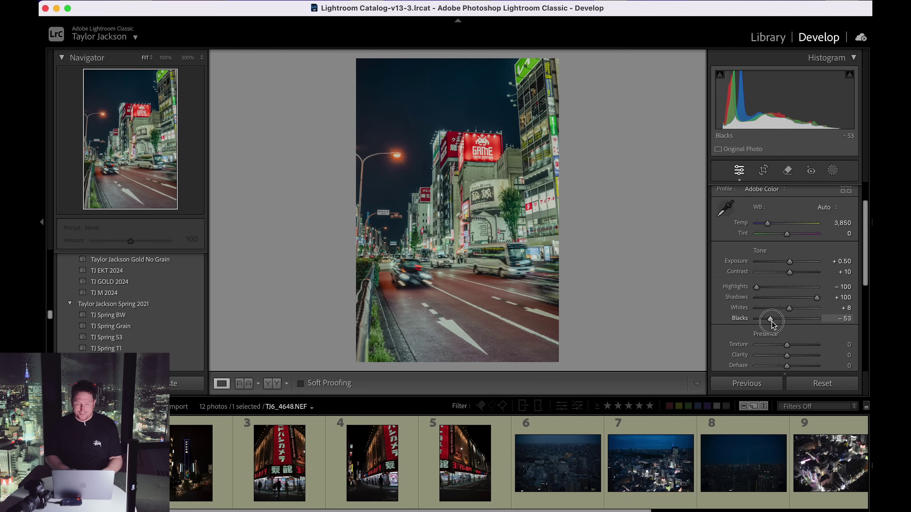
left_click_drag(771, 323, 770, 323)
left_click_drag(789, 261, 791, 262)
- Add a linear gradient mask darkening the lower photo and raise its Temp to warm it
key("m")
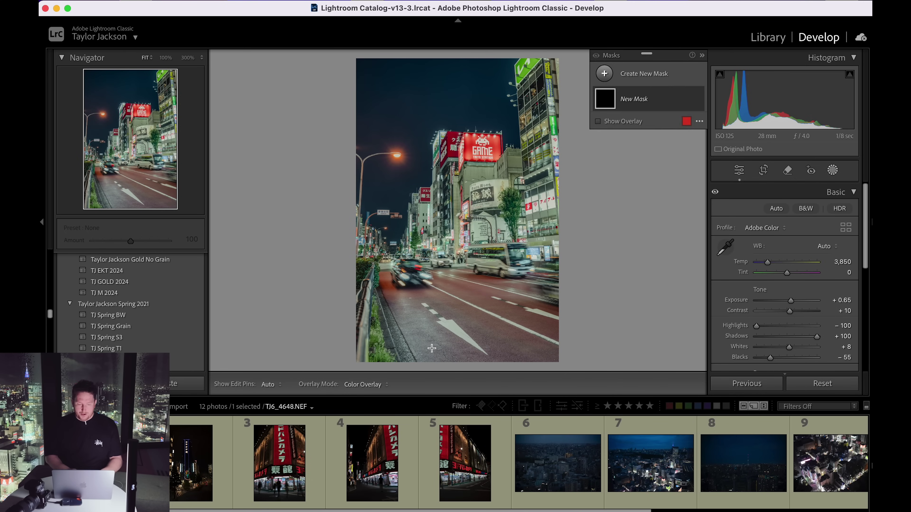
left_click_drag(452, 320, 443, 258)
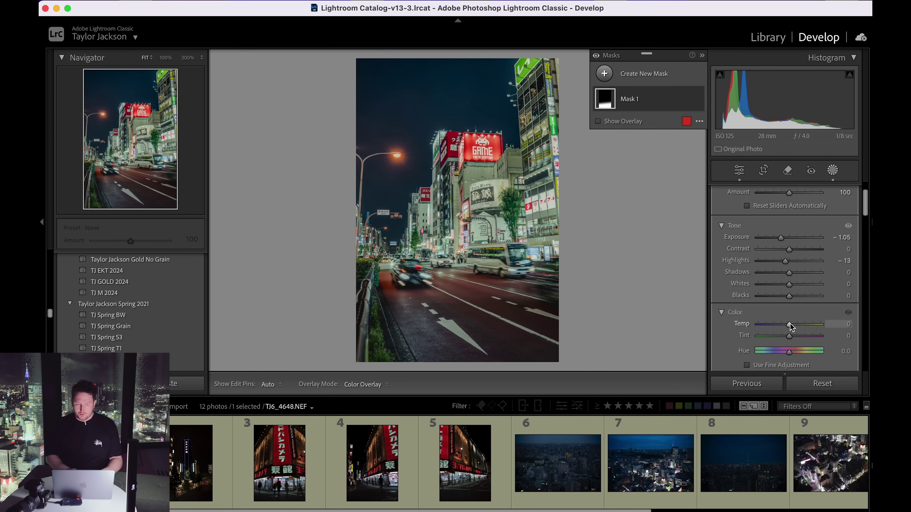
left_click_drag(790, 325, 812, 329)
left_click(739, 174)
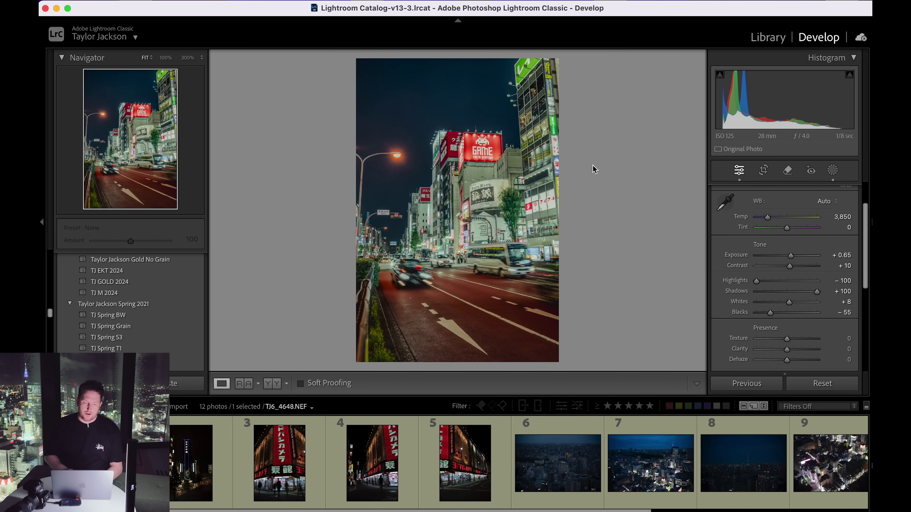
left_click(474, 153)
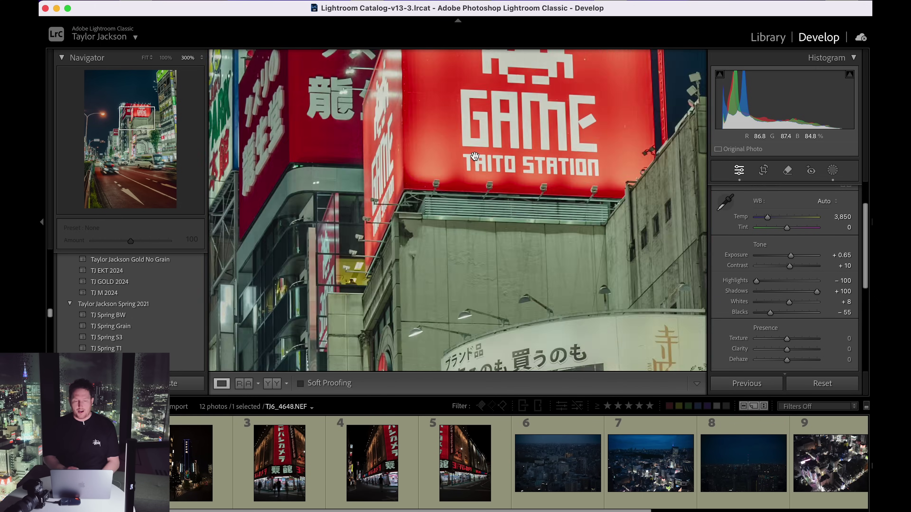
left_click_drag(475, 156, 440, 254)
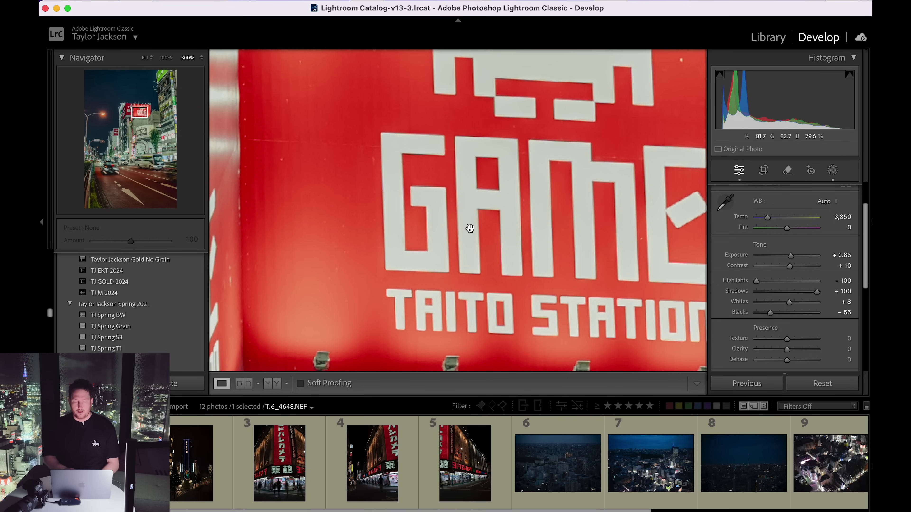
left_click_drag(466, 234, 402, 336)
left_click_drag(400, 213, 529, 265)
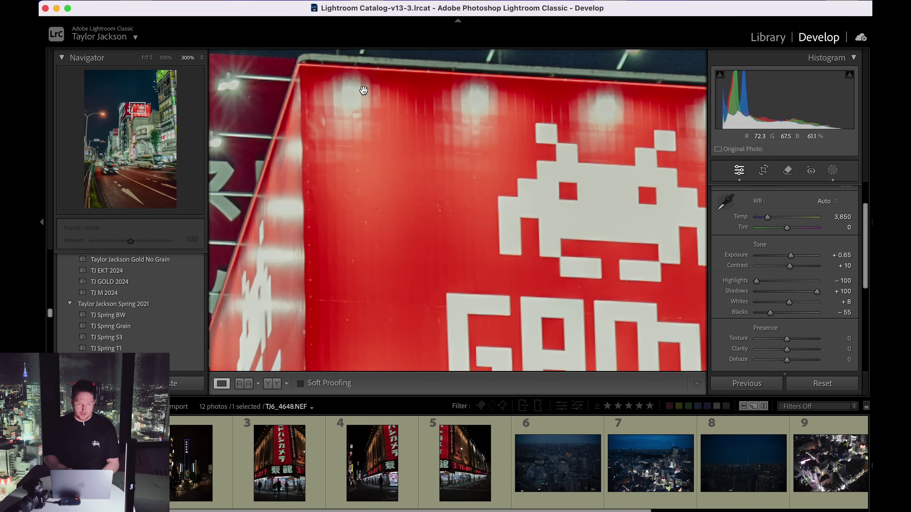
left_click_drag(419, 174, 464, 85)
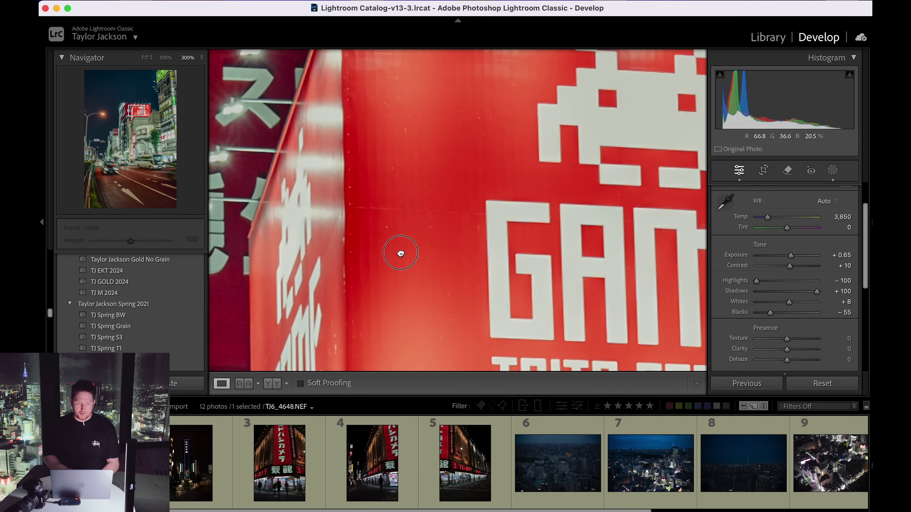
left_click_drag(410, 262, 344, 119)
left_click_drag(473, 233, 316, 184)
left_click_drag(467, 309, 477, 141)
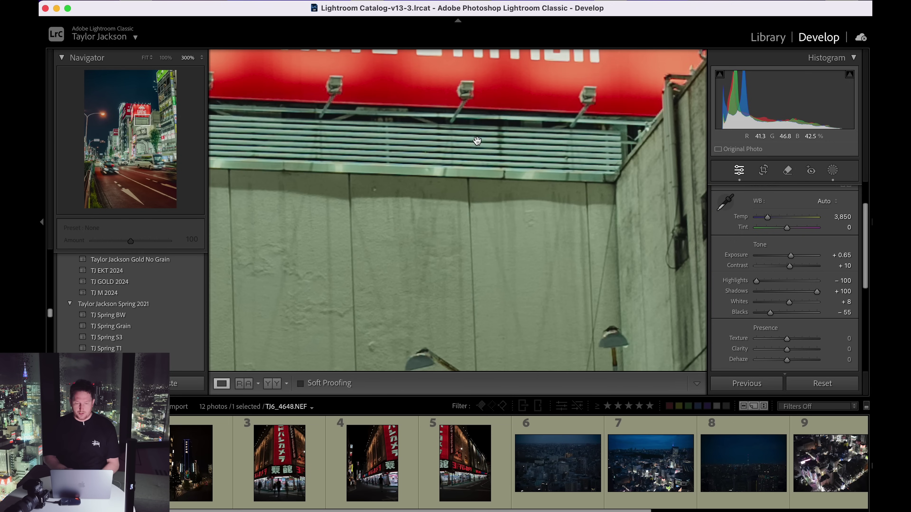
left_click_drag(459, 359, 474, 54)
left_click_drag(459, 233, 463, 89)
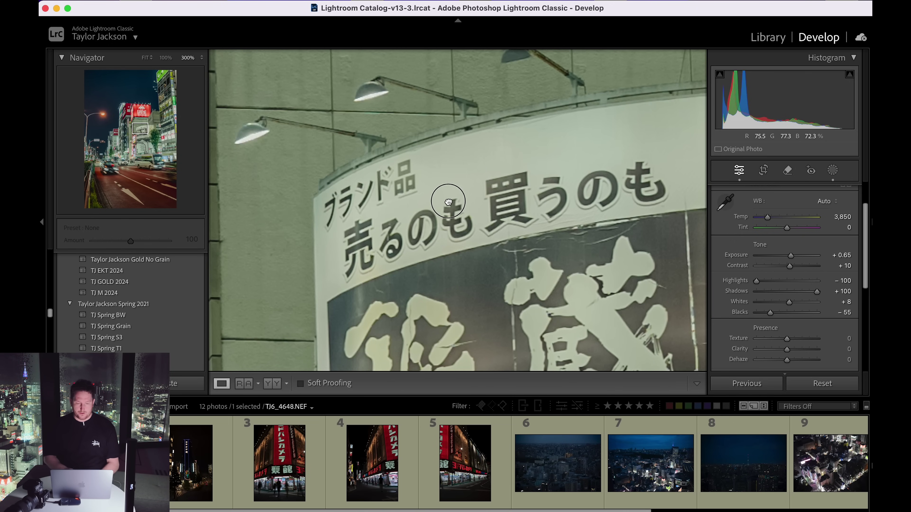
left_click_drag(448, 203, 450, 119)
left_click_drag(515, 235, 518, 112)
left_click_drag(466, 233, 502, 115)
left_click_drag(466, 216, 502, 154)
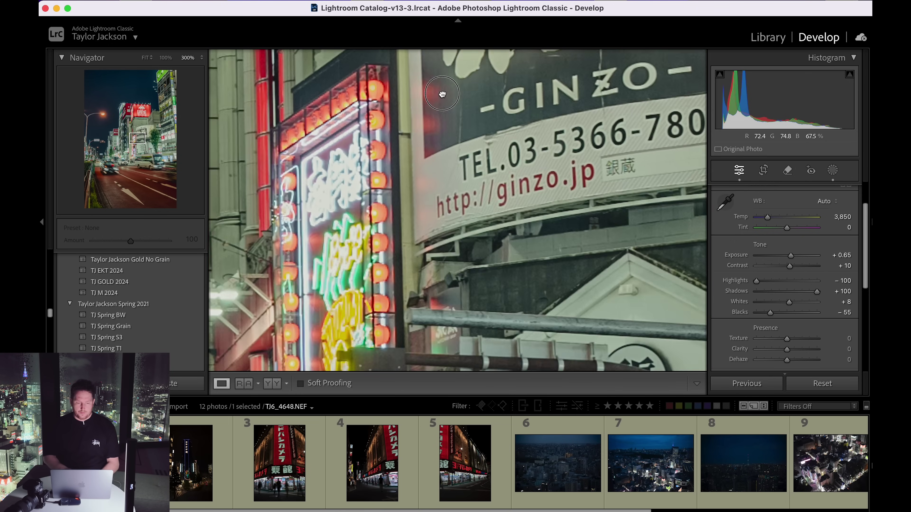
left_click(390, 157)
left_click(423, 127)
left_click_drag(437, 136, 331, 248)
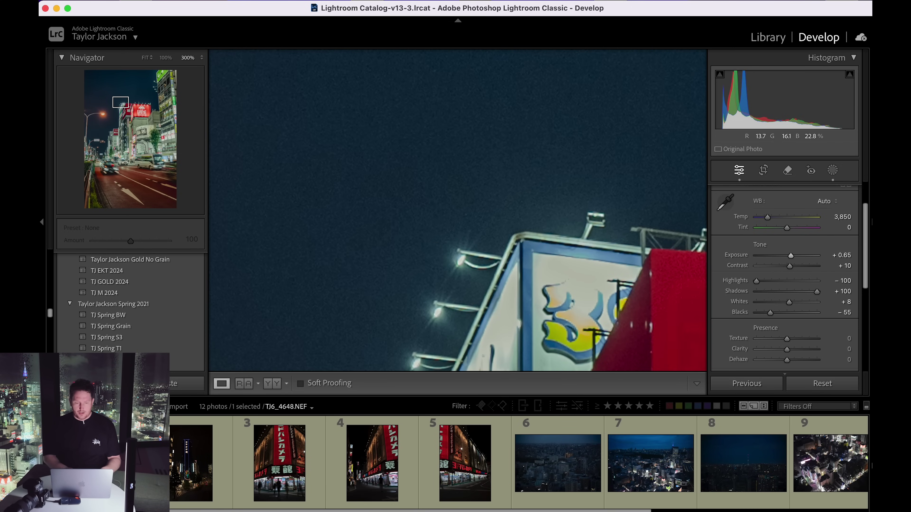
left_click_drag(463, 126, 502, 249)
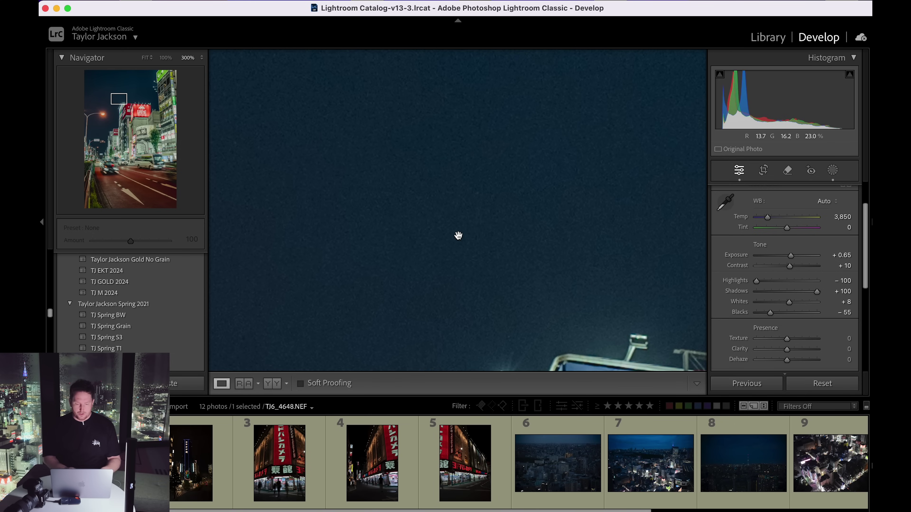
left_click_drag(458, 227, 425, 95)
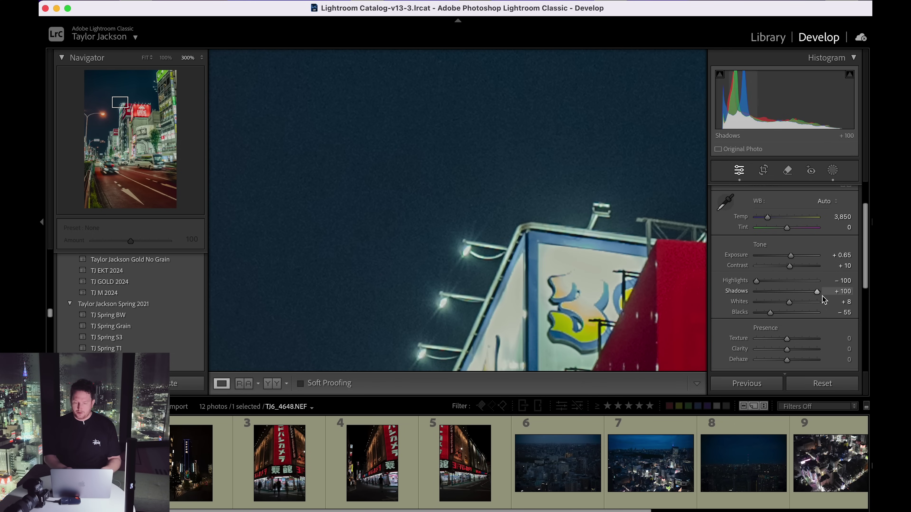
left_click(523, 218)
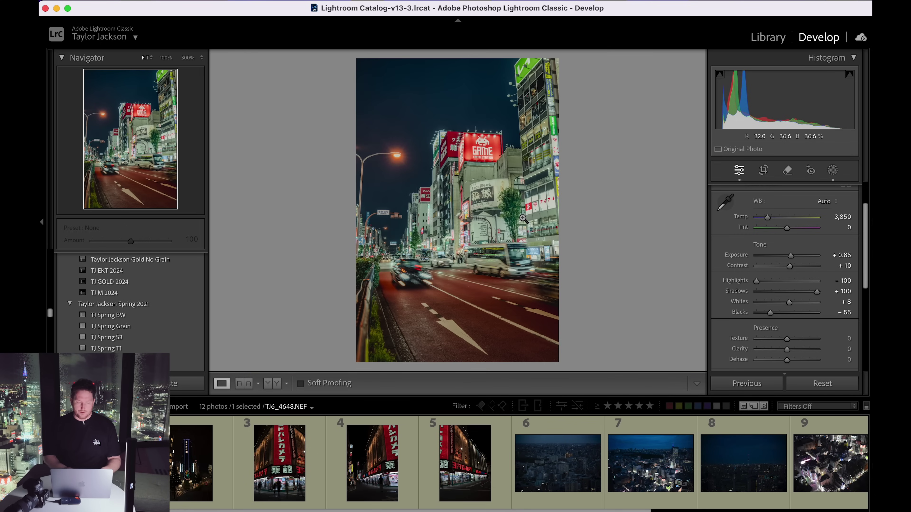
key("Right")
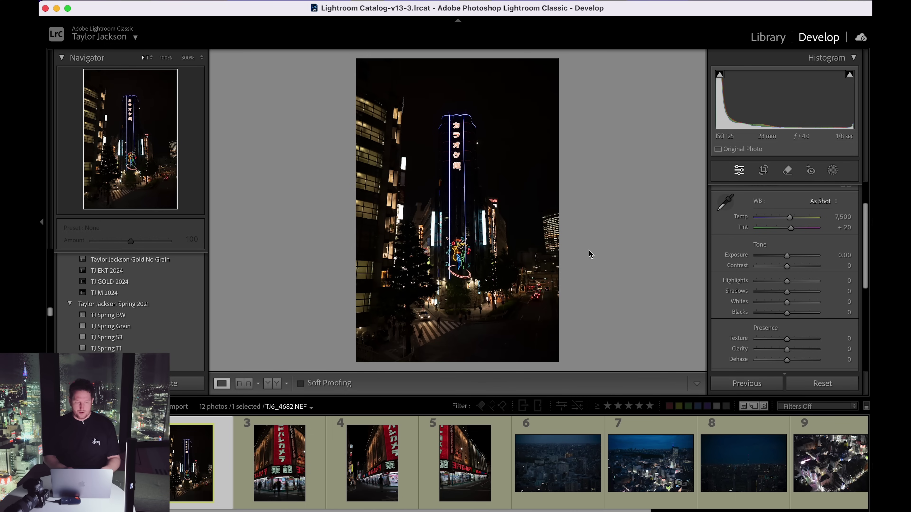
- Inspect the neon figure and signs at 300% for noise, then return to the full view
left_click(454, 250)
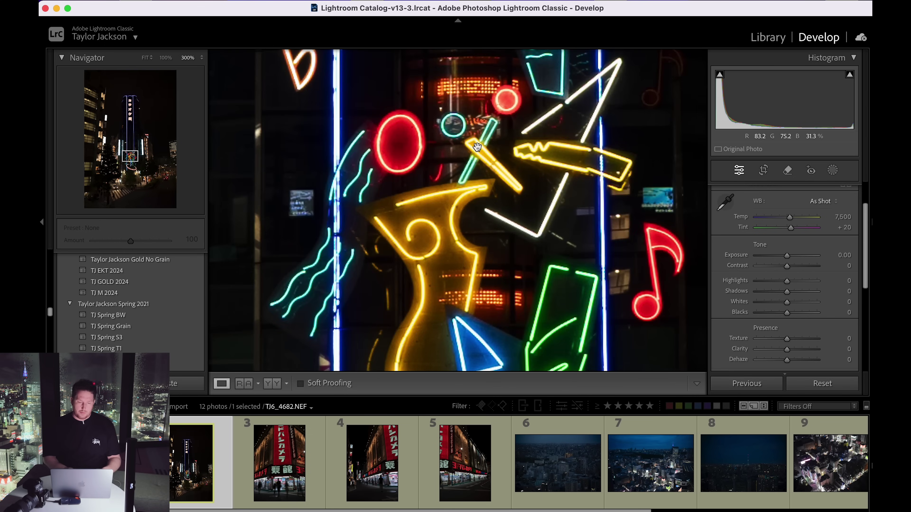
left_click_drag(454, 250, 487, 120)
left_click_drag(481, 239, 479, 140)
mouse_move(471, 255)
left_mouse_down()
mouse_move(467, 140)
mouse_move(455, 101)
left_mouse_up()
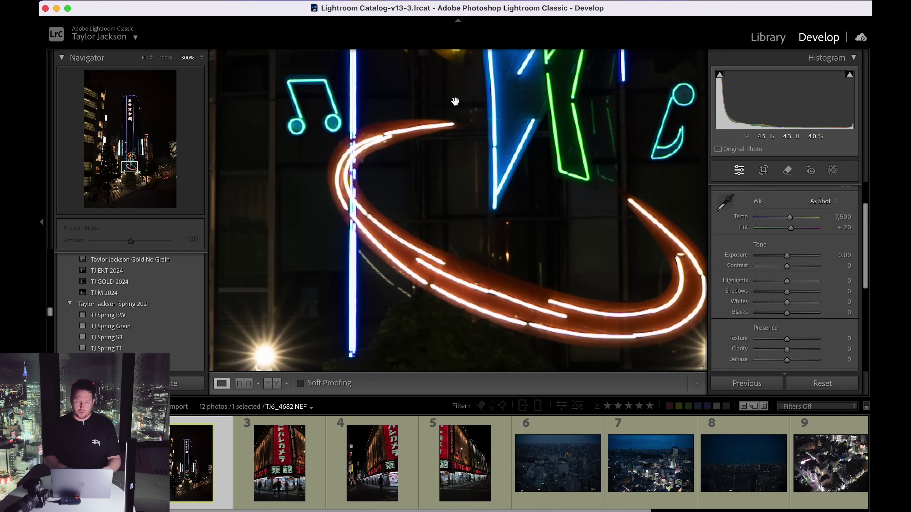
left_click_drag(447, 208, 434, 312)
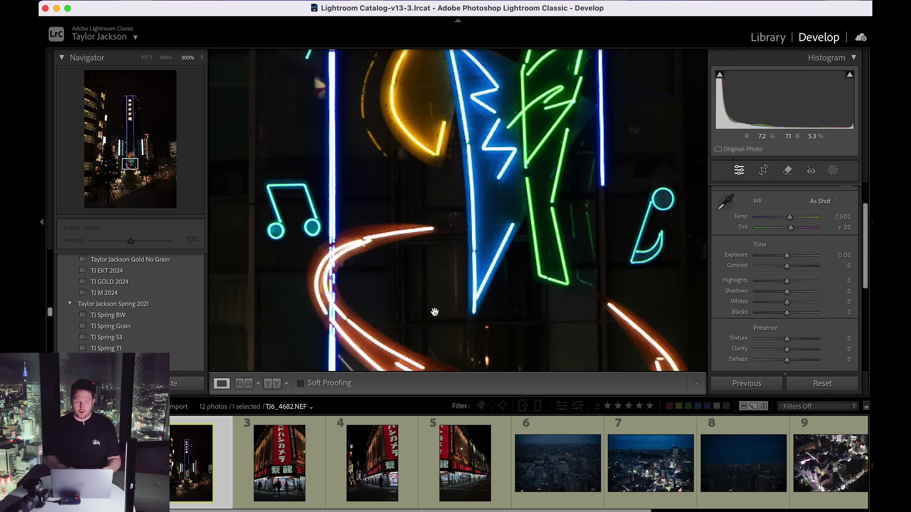
left_click(435, 313)
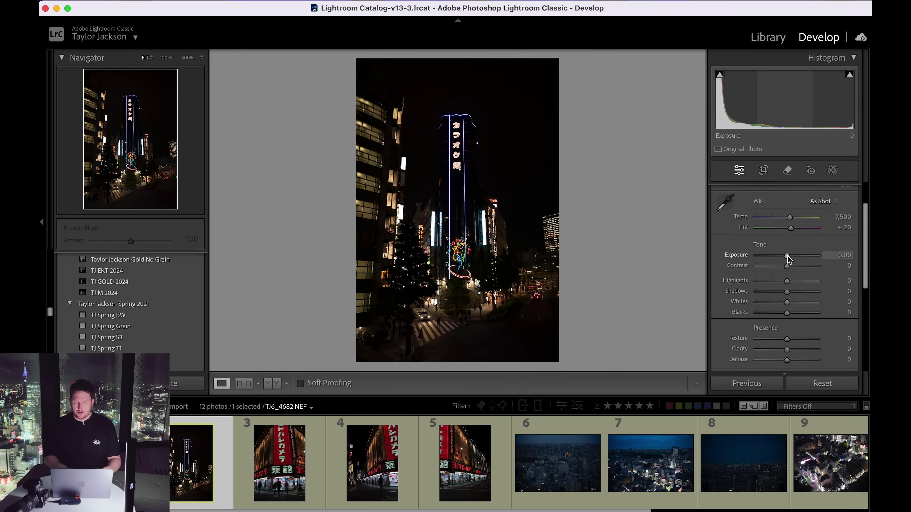
- Brighten the neon tower photo's exposure to +2.80 and set white balance to Auto
left_click_drag(787, 255, 805, 263)
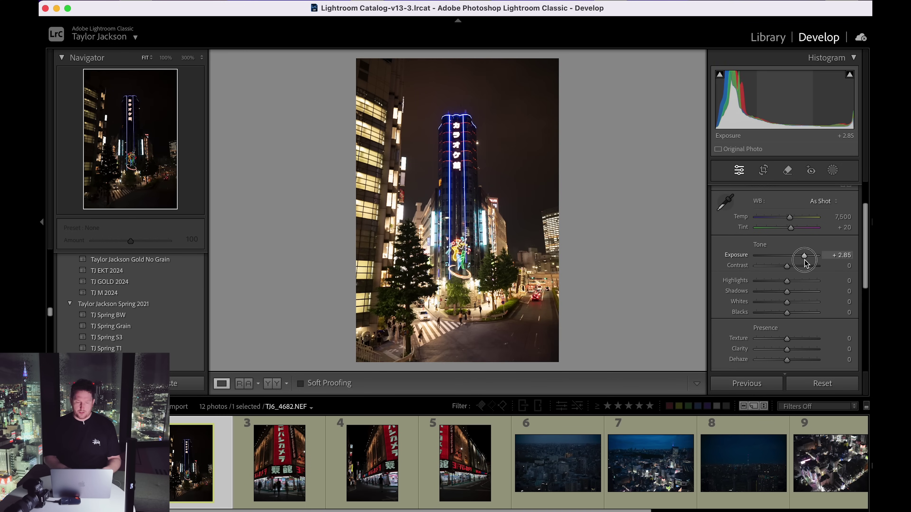
left_click(823, 201)
left_click(821, 214)
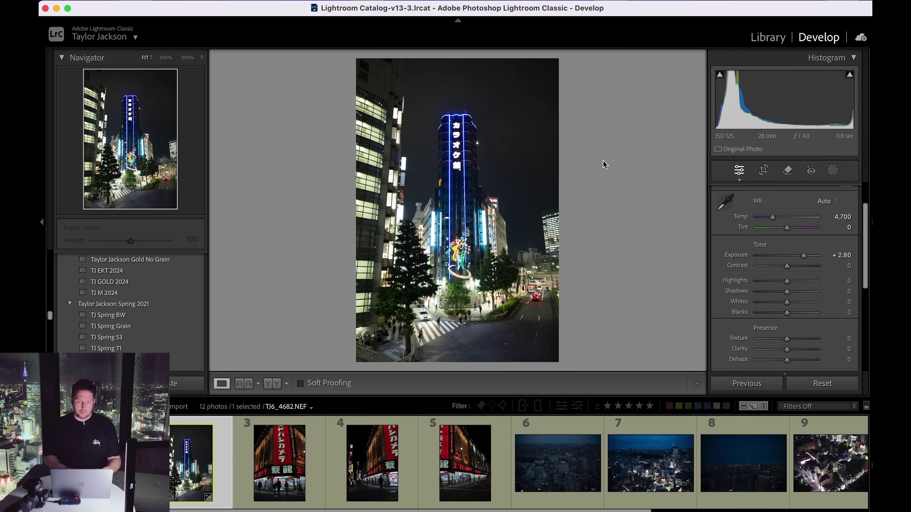
- Zoom 300% on the tower and lower Highlights to −74 so the lettering turns red
left_click(457, 124)
left_click_drag(515, 190, 418, 272)
left_click_drag(787, 282, 766, 280)
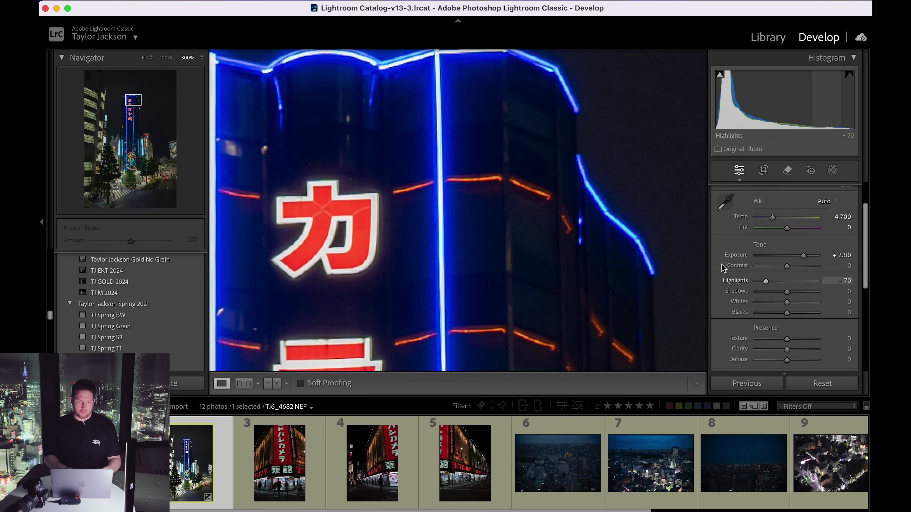
scroll(478, 187, "left", 5)
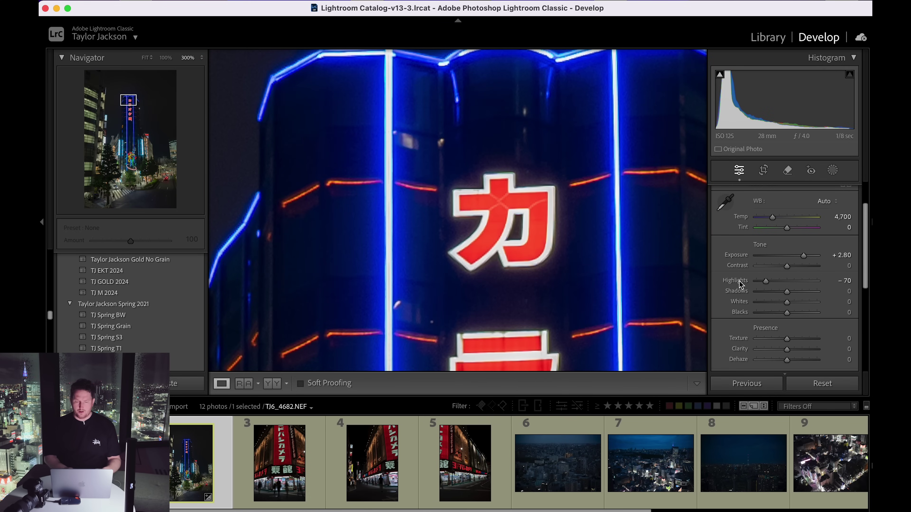
double_click(739, 283)
left_click_drag(458, 250, 442, 116)
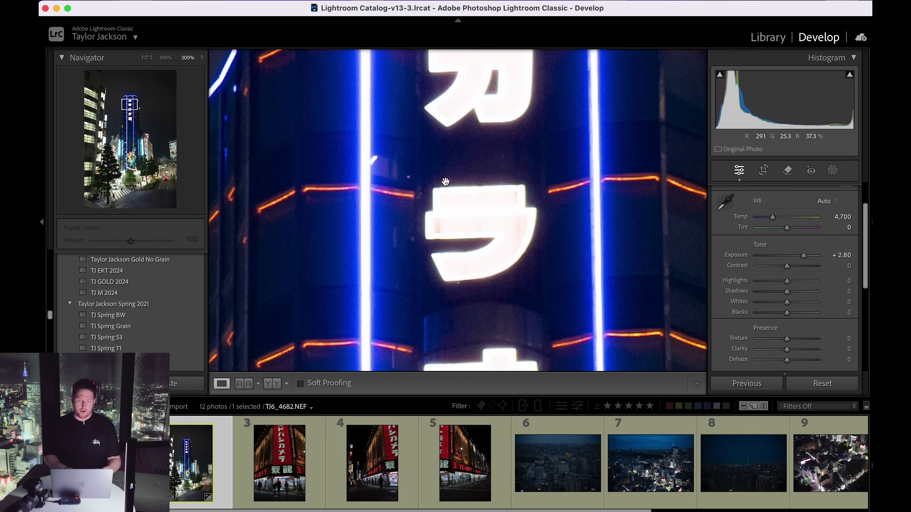
left_click_drag(445, 182, 442, 310)
left_click_drag(787, 282, 765, 282)
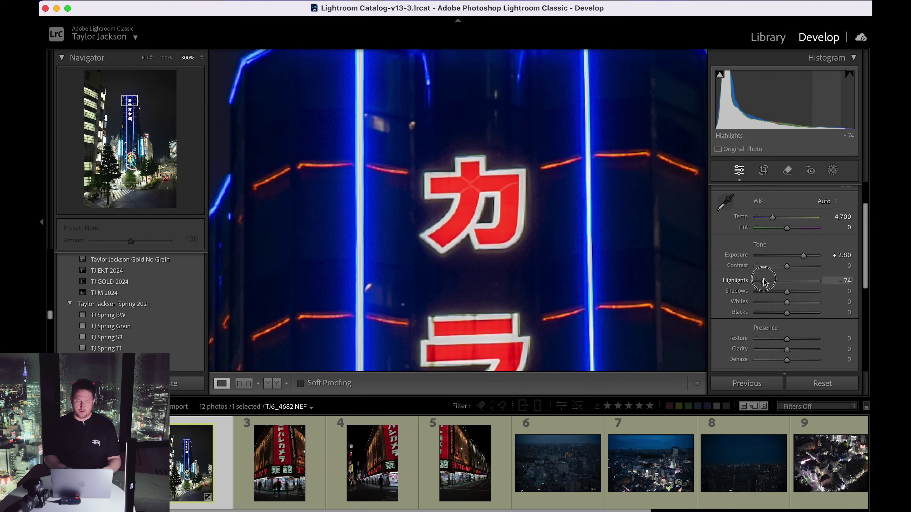
- Check the rooftop and lettering at 300%, then return to the whole photo
left_click_drag(453, 256, 620, 315)
left_click_drag(448, 215, 552, 309)
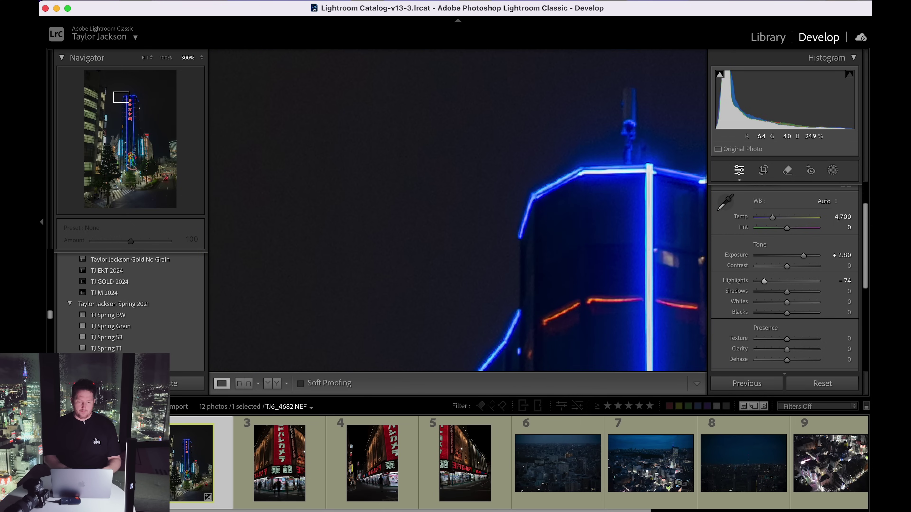
left_click_drag(380, 213, 555, 111)
left_click_drag(502, 232, 314, 128)
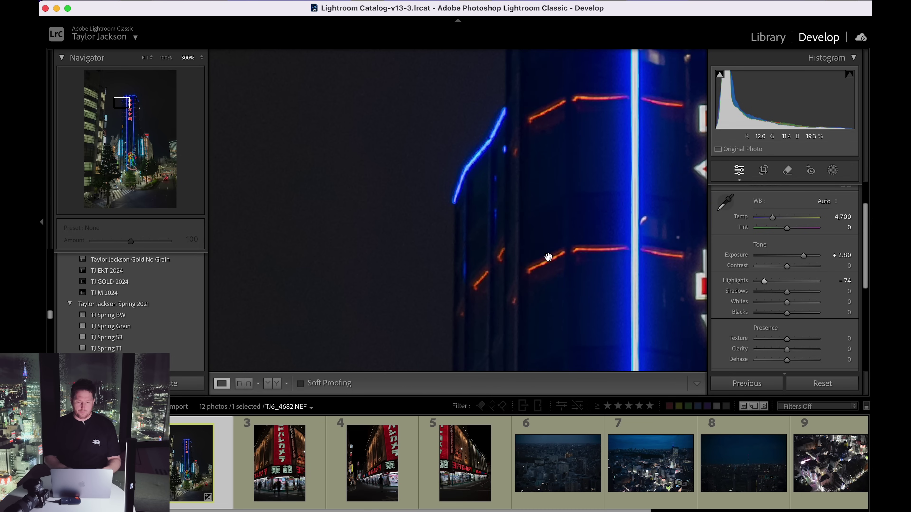
left_click_drag(566, 278, 363, 178)
left_click(466, 204)
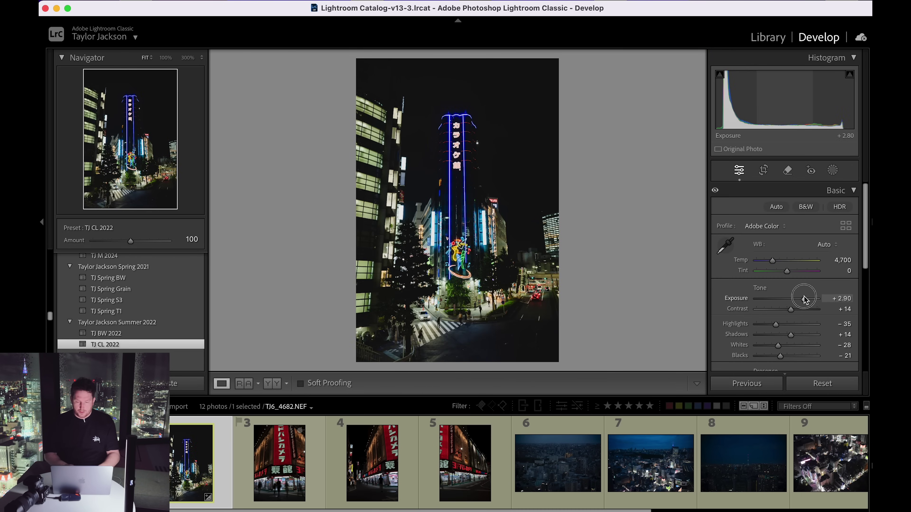
- Set exposure +3.50 and highlights about −54, then inspect the karaoke sign at 300%
left_click_drag(805, 300, 807, 301)
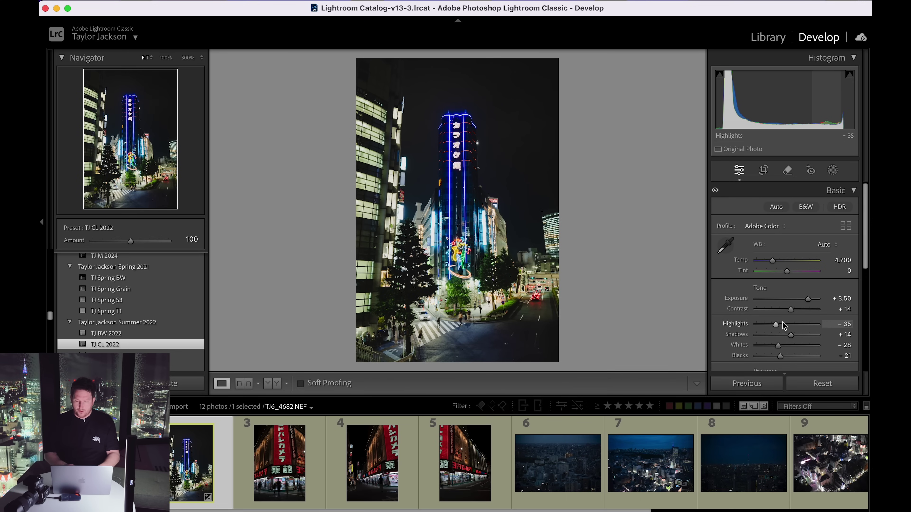
left_click_drag(777, 327, 772, 327)
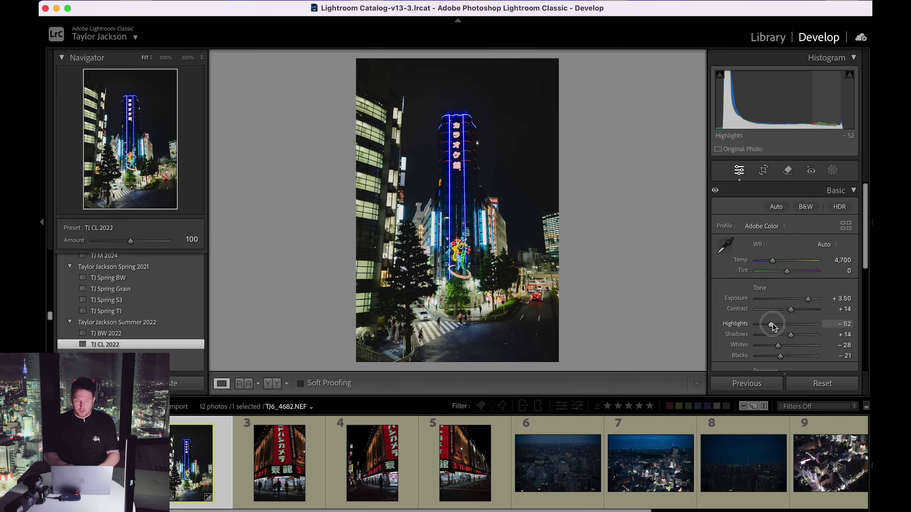
left_click(492, 163)
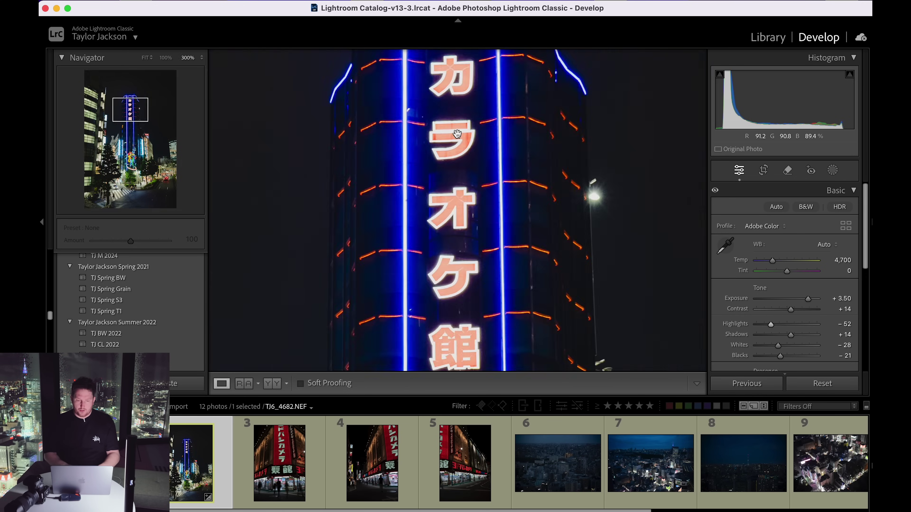
left_click_drag(470, 233, 467, 360)
left_click_drag(570, 178, 438, 104)
left_click_drag(399, 265, 410, 187)
left_click_drag(438, 218, 437, 33)
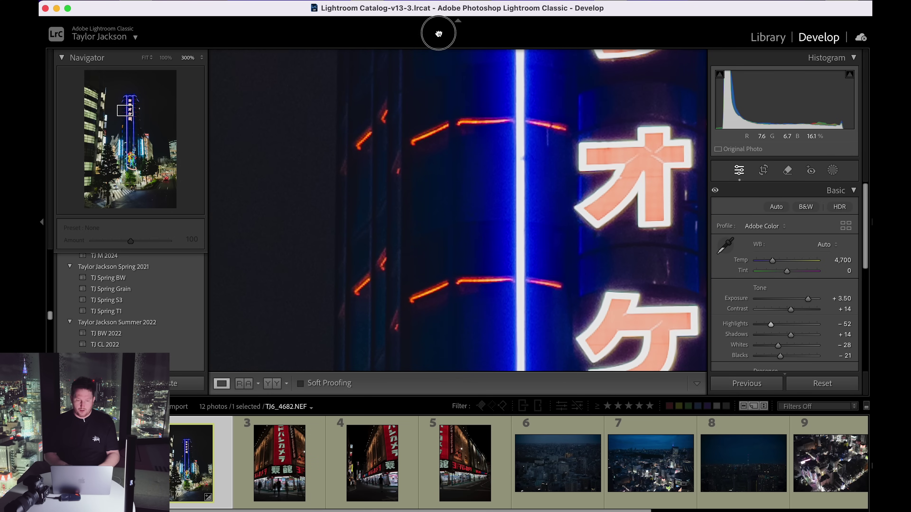
left_click_drag(372, 232, 398, 156)
left_click_drag(494, 275, 494, 158)
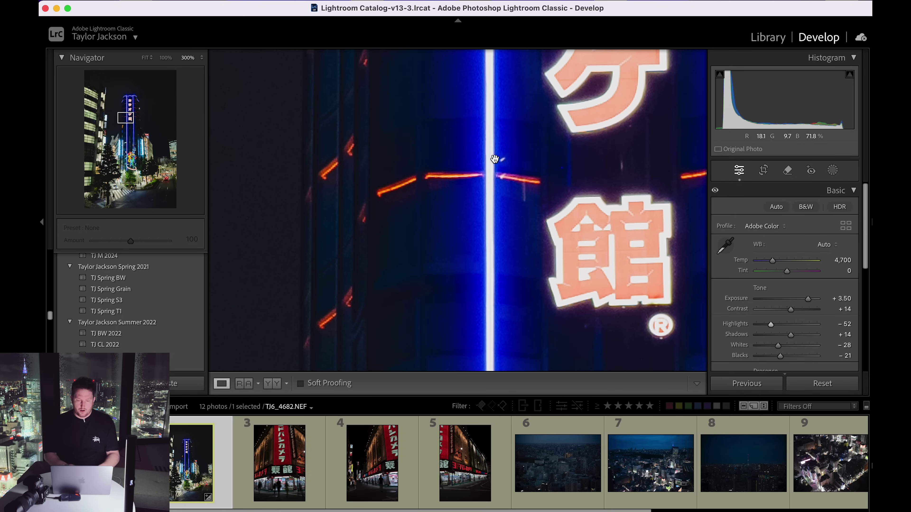
- Lower highlights to −67, check the dark sky for noise, then move to the next photo
left_click_drag(770, 324, 768, 326)
left_click_drag(492, 266, 567, 180)
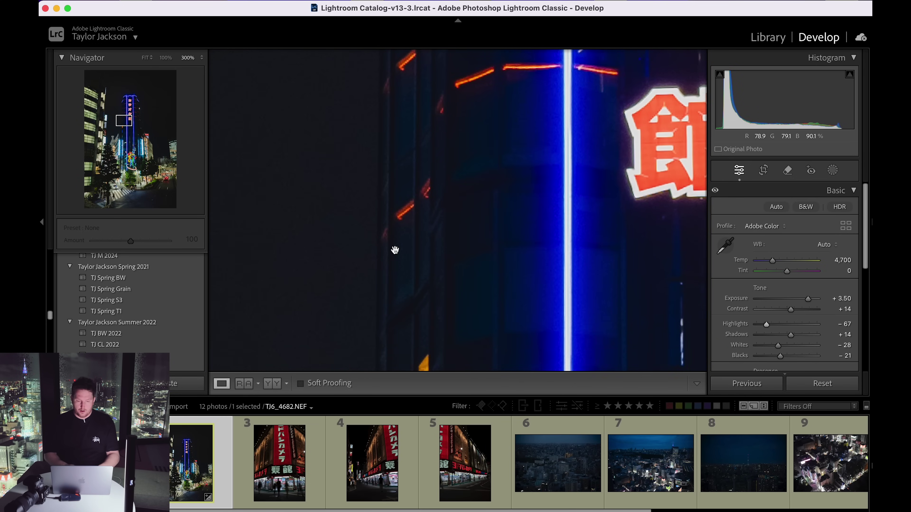
left_click_drag(386, 131, 499, 104)
left_click_drag(350, 260, 541, 169)
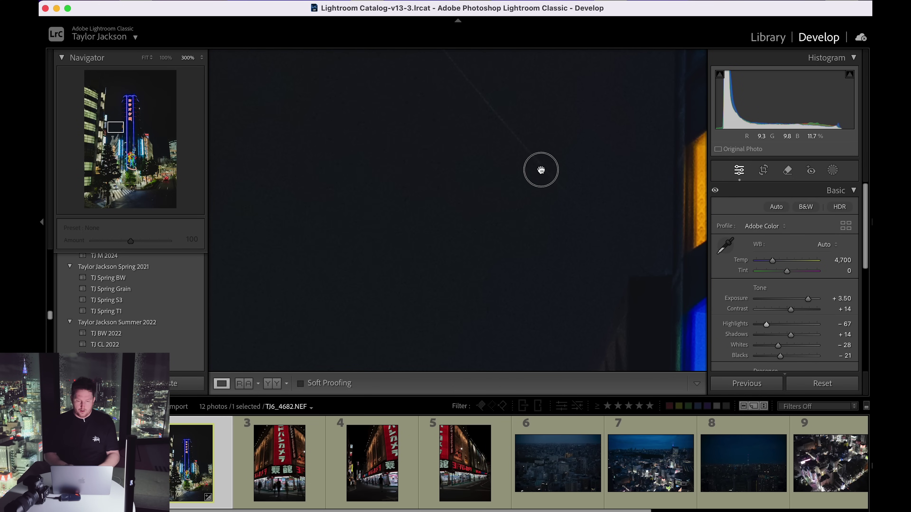
left_click(526, 230)
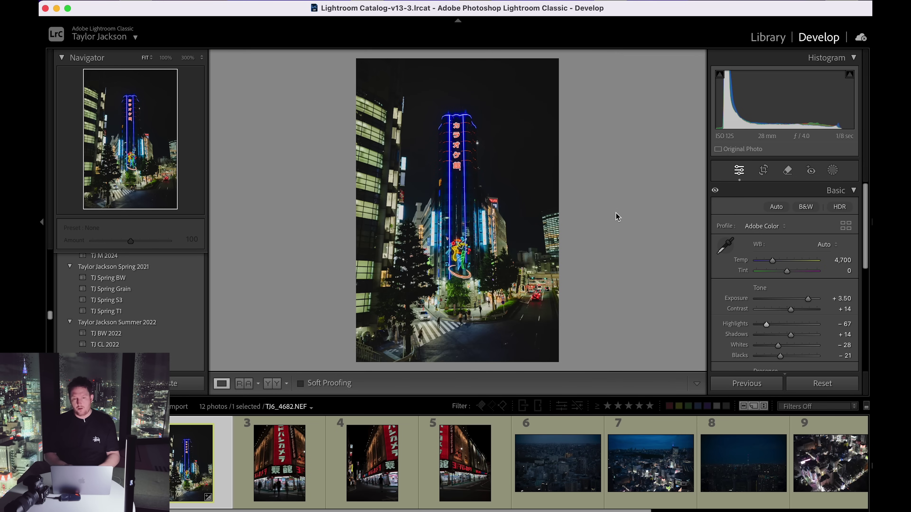
key("Right")
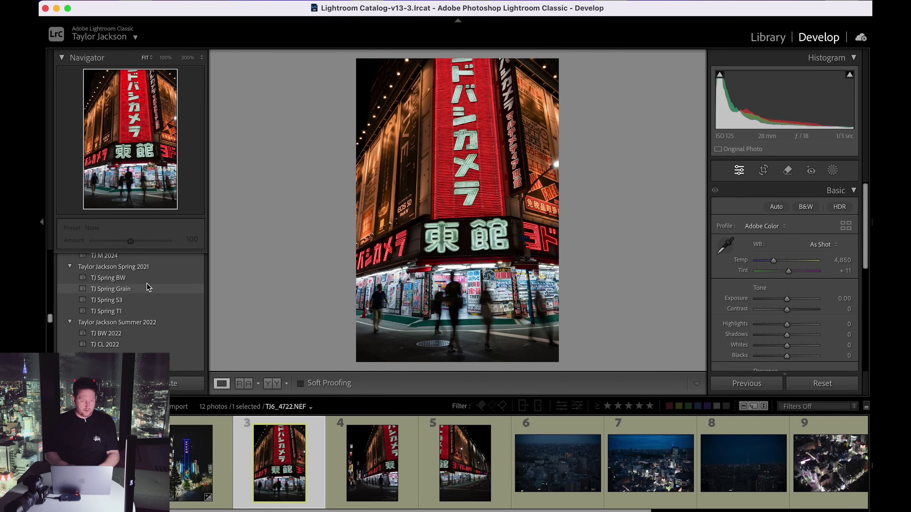
- Apply the TJ M 2024 preset, cool the temperature, tweak exposure and boost contrast to +37
scroll(129, 283, "up", 1)
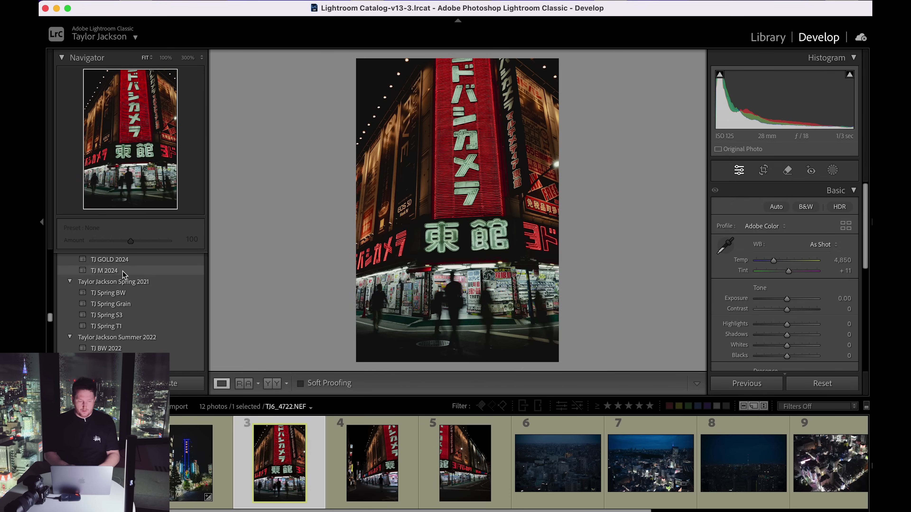
left_click(124, 273)
left_click_drag(774, 261, 754, 261)
left_click_drag(787, 299, 792, 300)
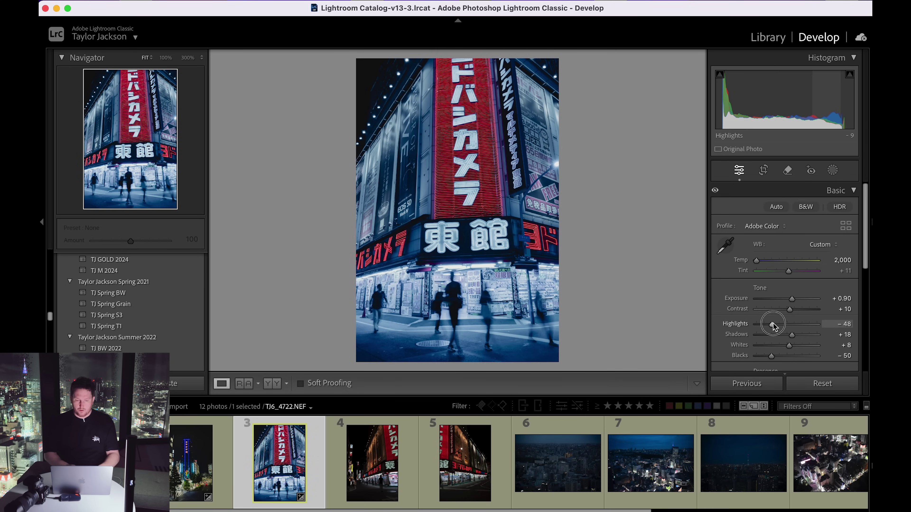
key("r")
key("r")
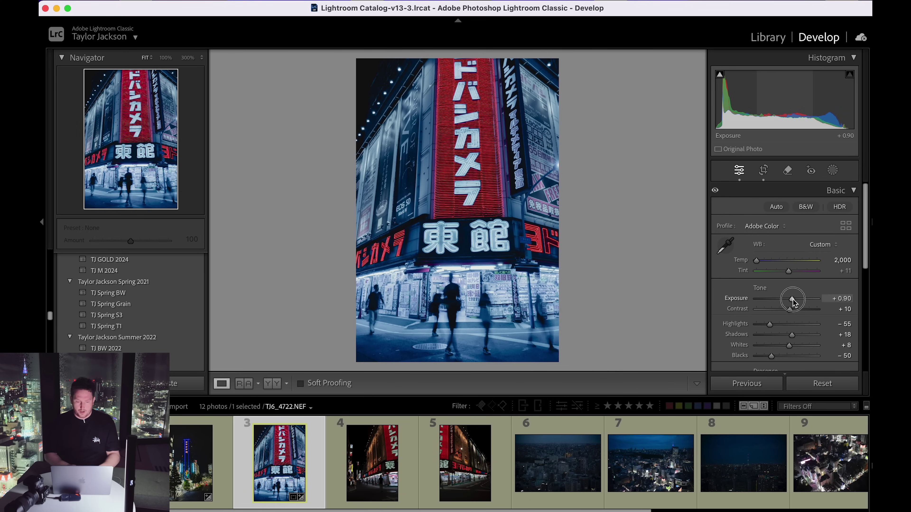
left_click_drag(793, 303, 799, 312)
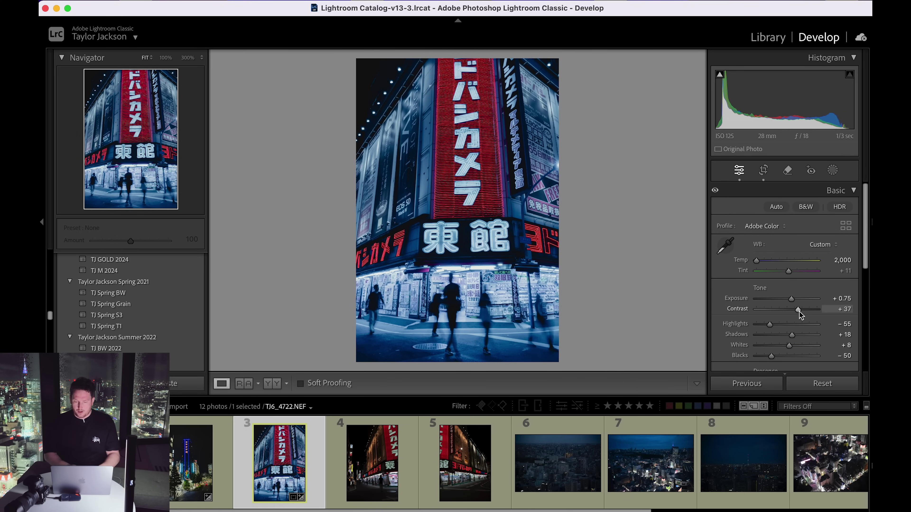
mouse_move(756, 260)
left_mouse_down()
mouse_move(770, 264)
mouse_move(716, 258)
mouse_move(759, 269)
left_mouse_up()
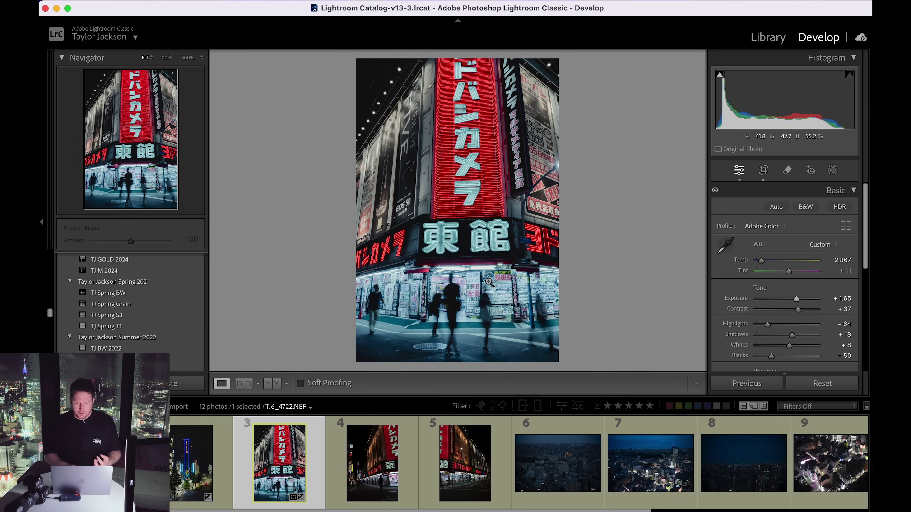
- Inspect the storefront and store directory signs at 300% for noise, then return to full view
left_click(472, 283)
left_click_drag(379, 230, 482, 176)
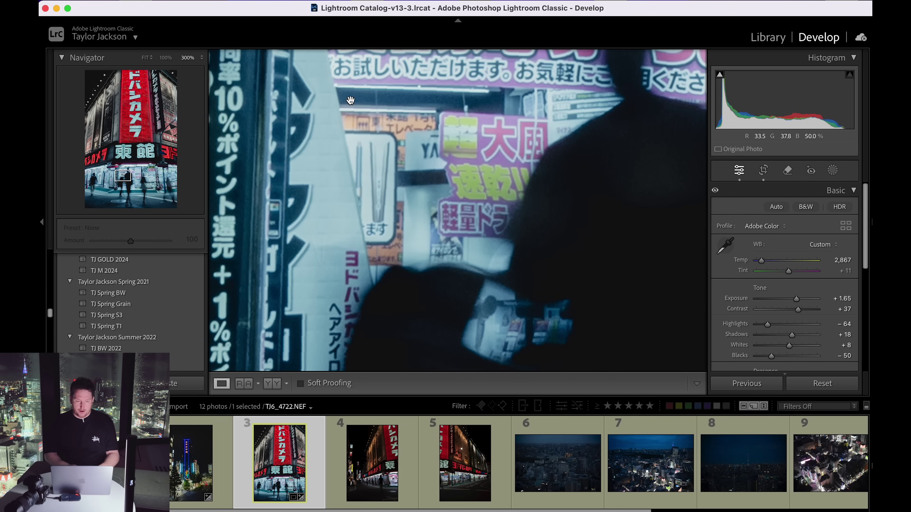
left_click_drag(382, 77, 319, 160)
left_click_drag(352, 262, 457, 168)
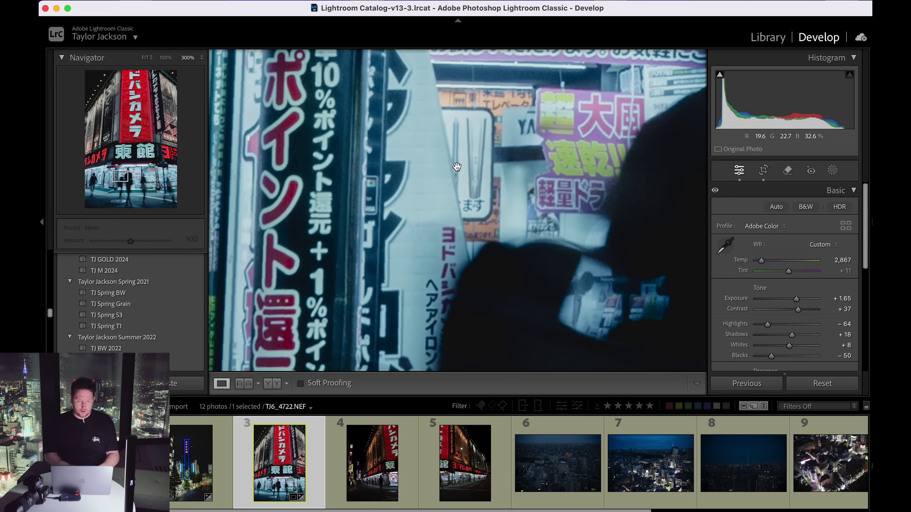
left_click_drag(336, 204, 626, 205)
left_click_drag(336, 214, 565, 189)
left_click_drag(436, 218, 675, 214)
left_click_drag(456, 222, 553, 216)
left_click(528, 155)
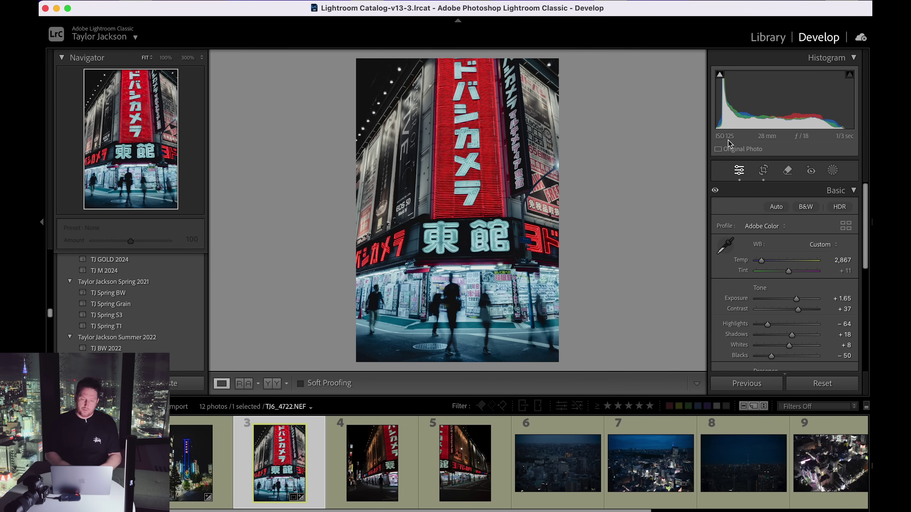
- Open photo 12, the aerial crossing shot, from the filmstrip
scroll(585, 436, "right", 5)
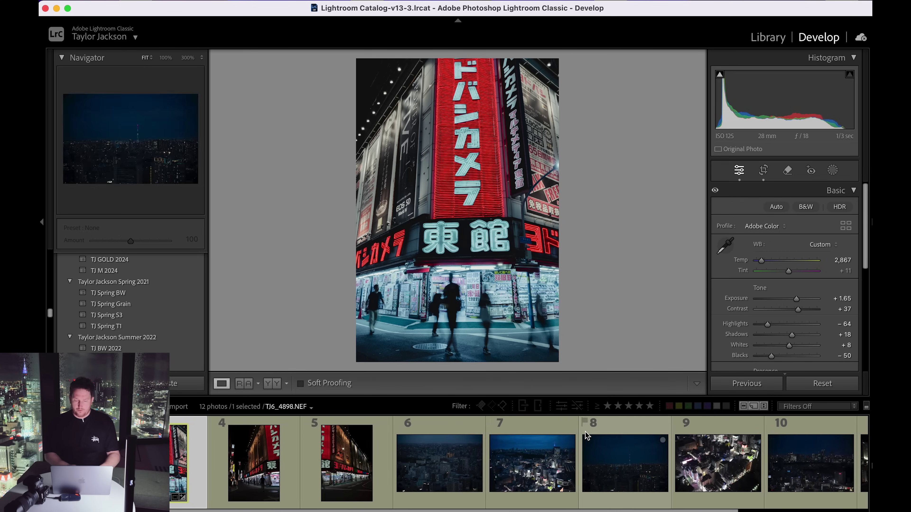
scroll(585, 436, "right", 1)
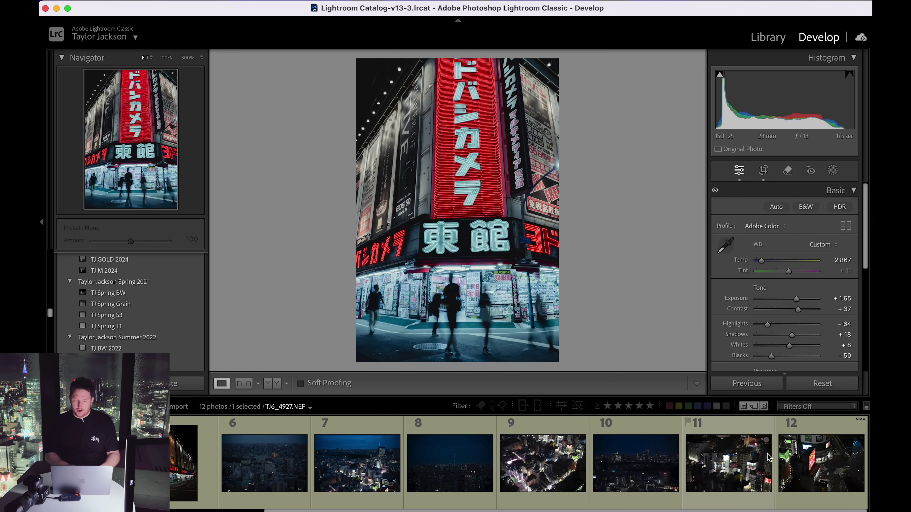
left_click(823, 432)
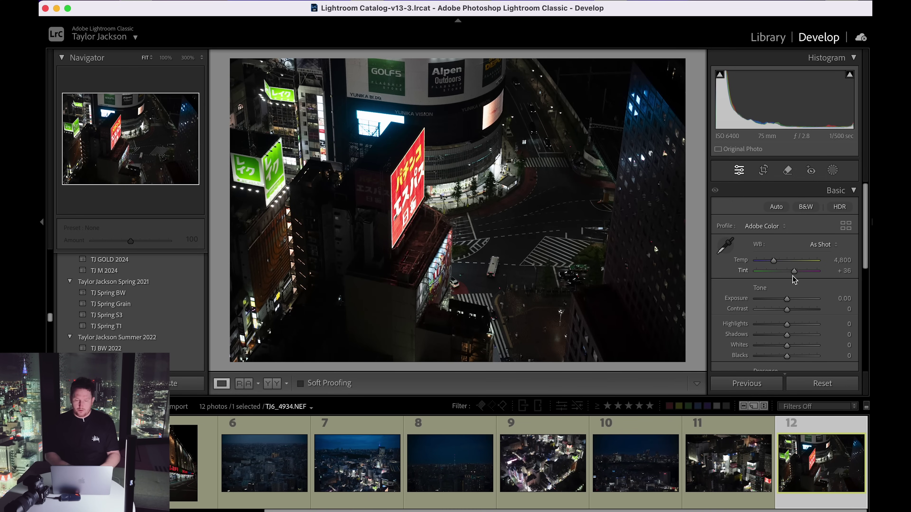
- Set the crossing photo to Exposure +2.00 and Highlights −80, then zoom 300% on the van
left_click_drag(788, 301, 790, 300)
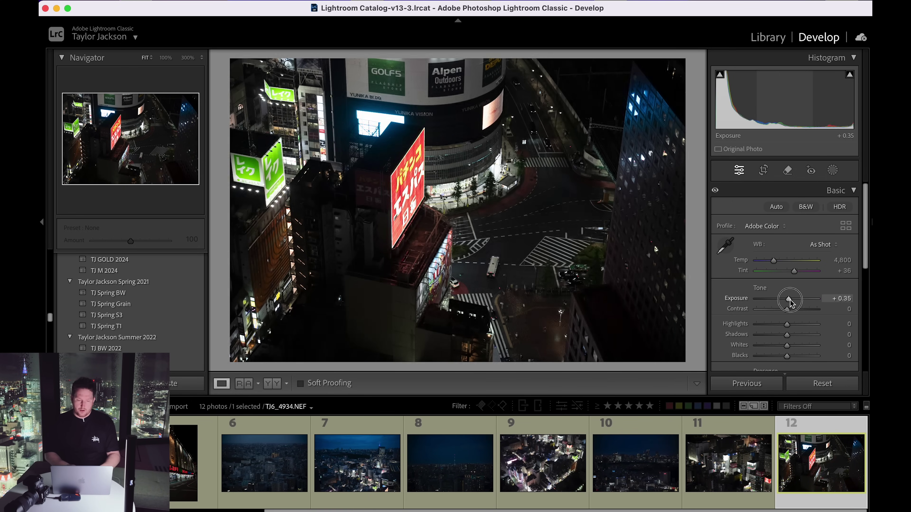
double_click(789, 301)
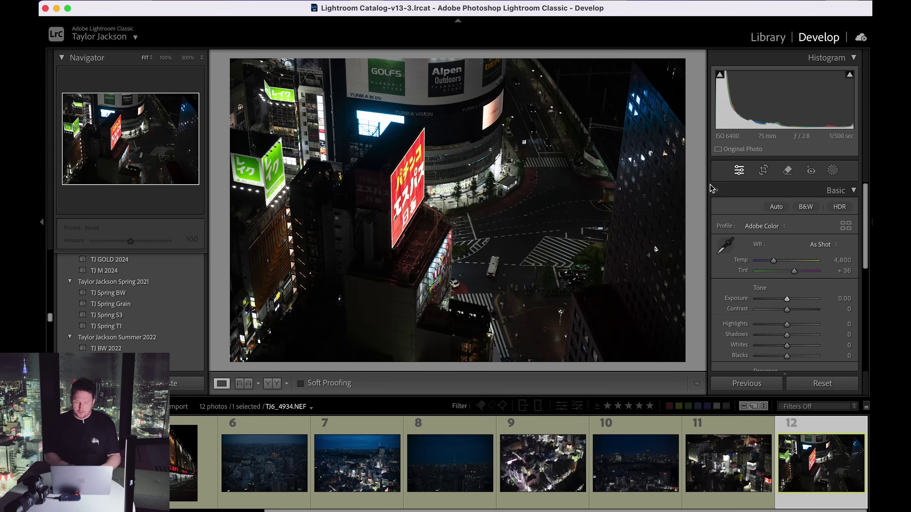
left_click_drag(788, 299, 765, 325)
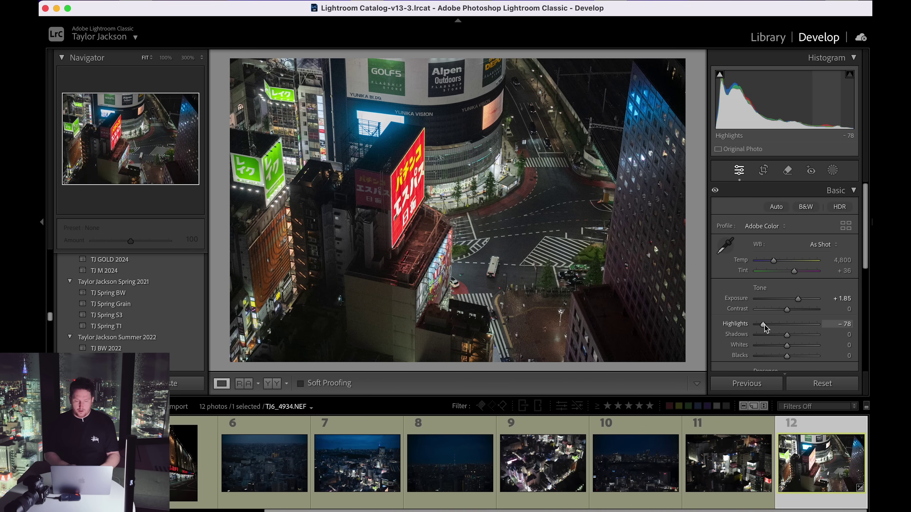
left_click(801, 299)
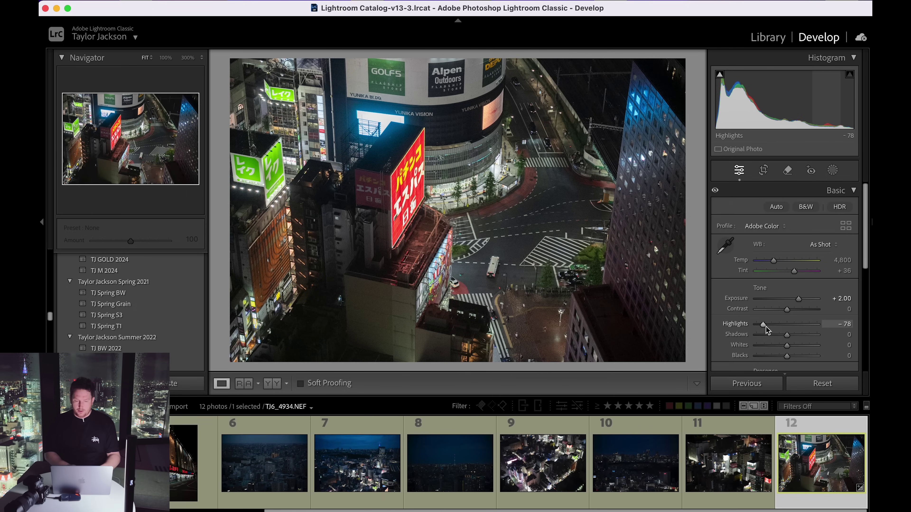
left_click_drag(765, 329, 765, 331)
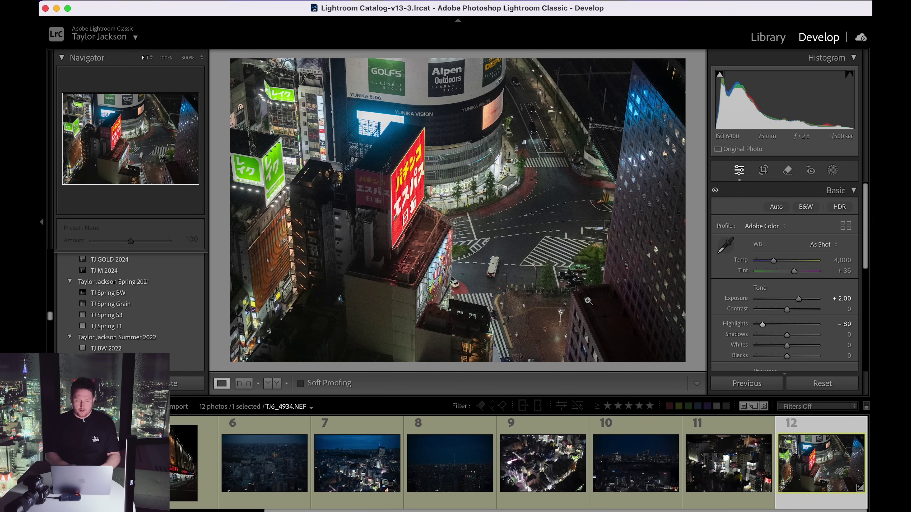
left_click(494, 272)
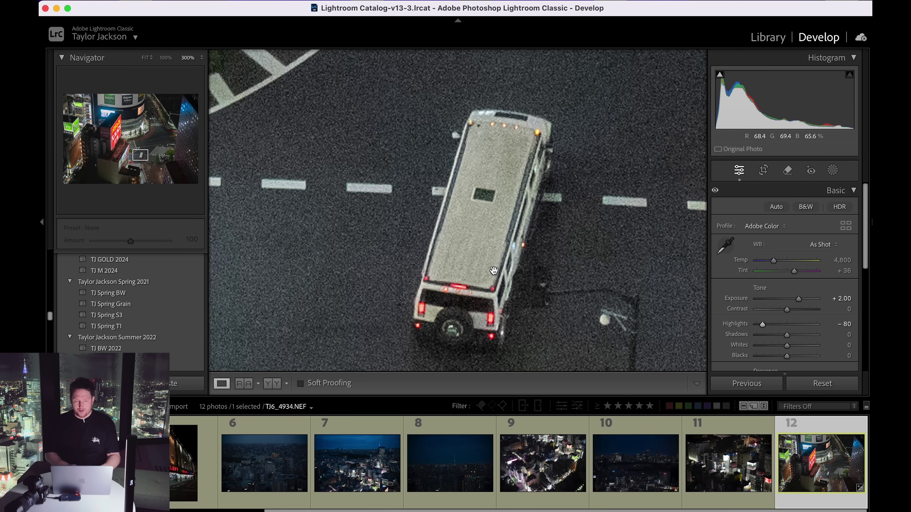
- Check the van, crosswalk and road surface for noise at 300%, then return to full view
left_click_drag(618, 233, 403, 247)
left_click_drag(535, 128, 473, 252)
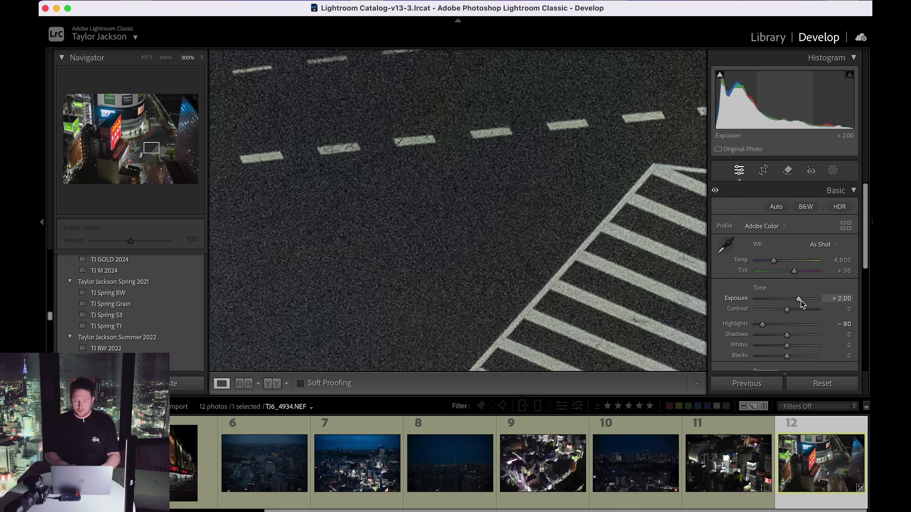
left_click_drag(414, 283, 640, 227)
key("super+z")
left_click(422, 162)
- Inspect the YUNIKA VISION lettering and red sign at 300%, then move to photo 11
left_click(460, 129)
left_click_drag(508, 108, 407, 260)
left_click_drag(478, 139, 383, 285)
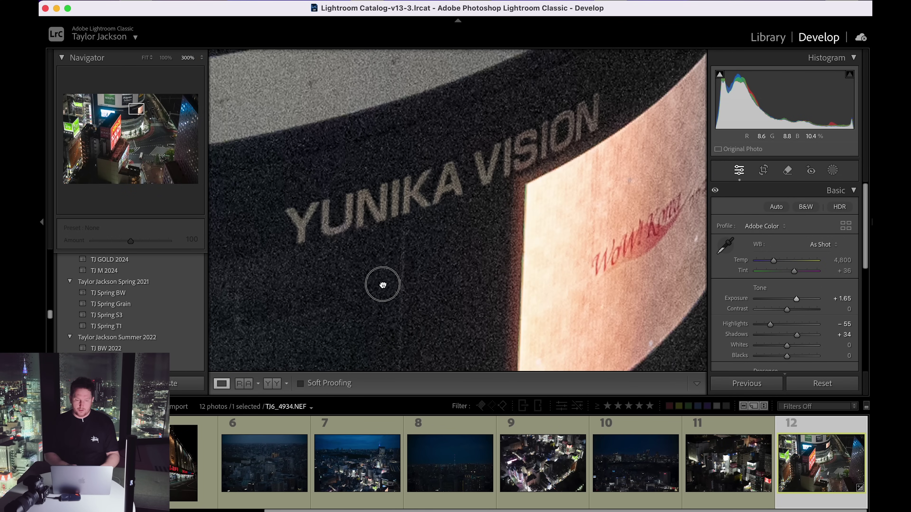
left_click_drag(407, 227, 612, 155)
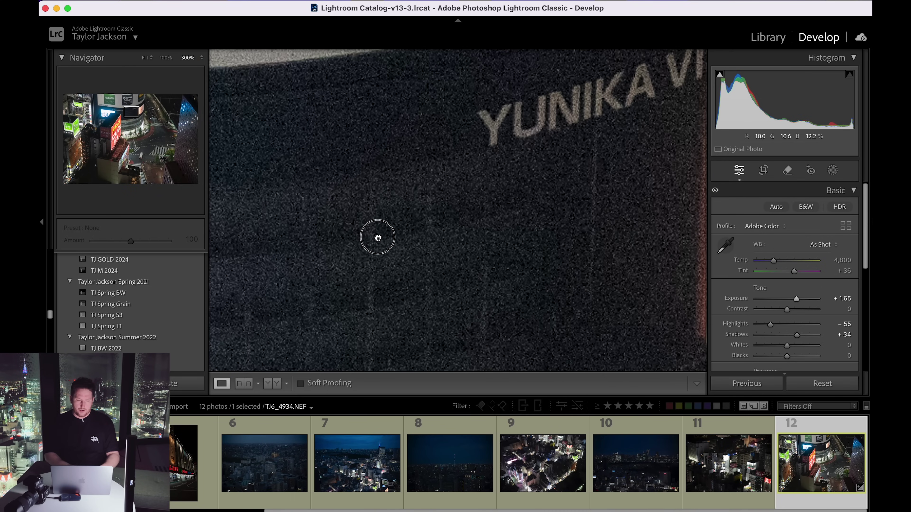
mouse_move(376, 236)
left_mouse_down()
mouse_move(437, 199)
mouse_move(596, 156)
left_mouse_up()
left_click(614, 207)
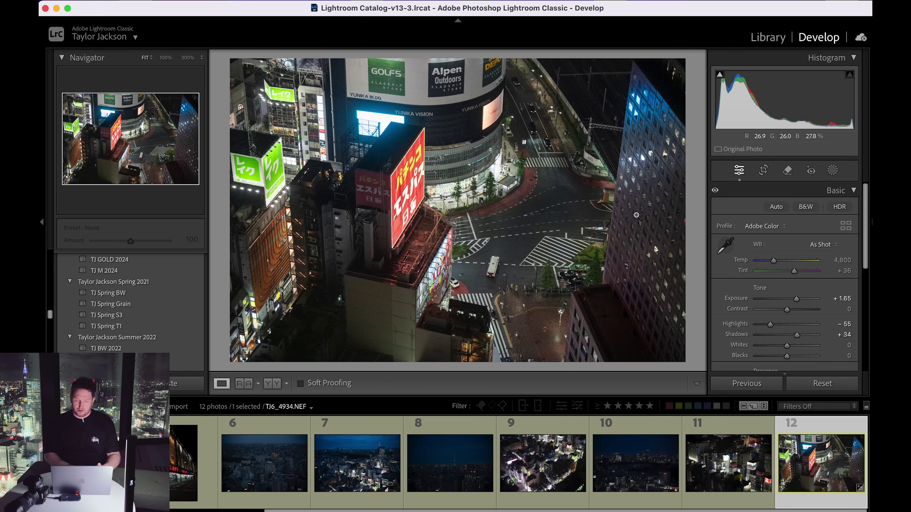
key("Left")
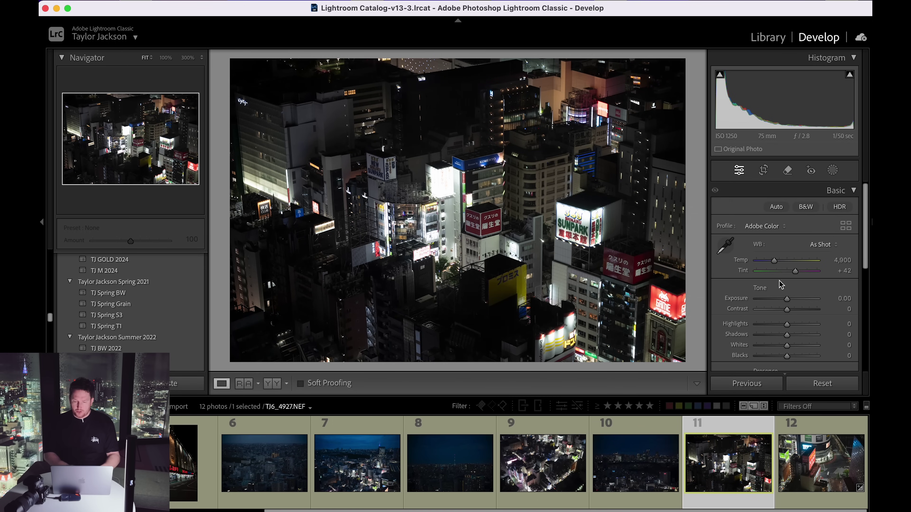
- Cool photo 11 to Temp 3,426, brighten exposure slightly, set contrast +60, and zoom to 300%
left_click_drag(774, 261, 767, 261)
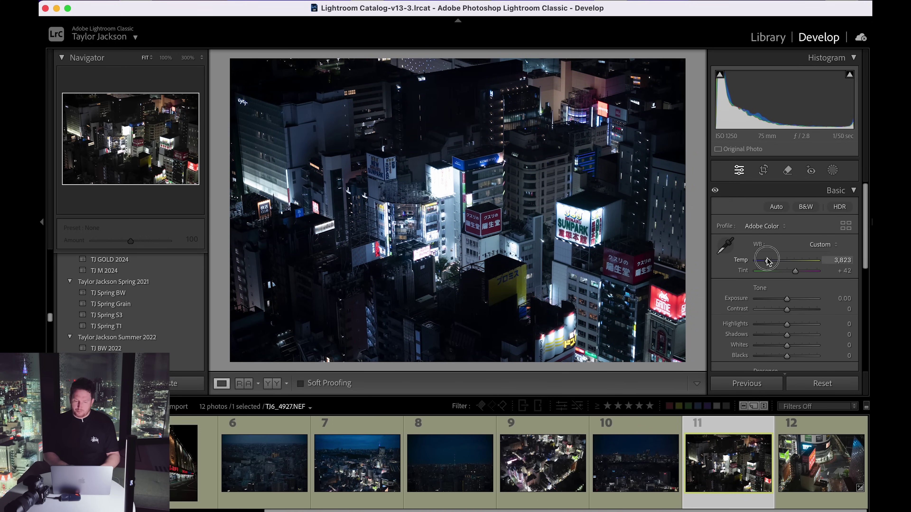
left_click_drag(787, 299, 789, 300)
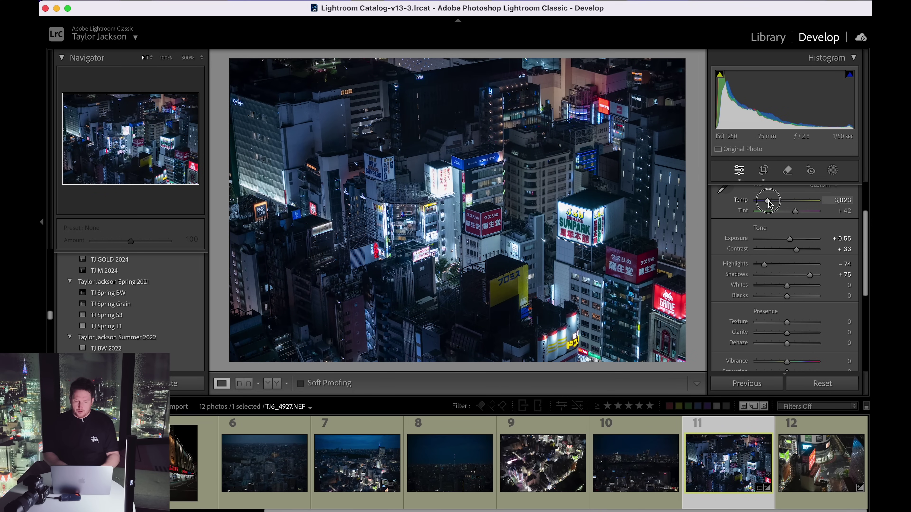
left_click_drag(768, 202, 766, 203)
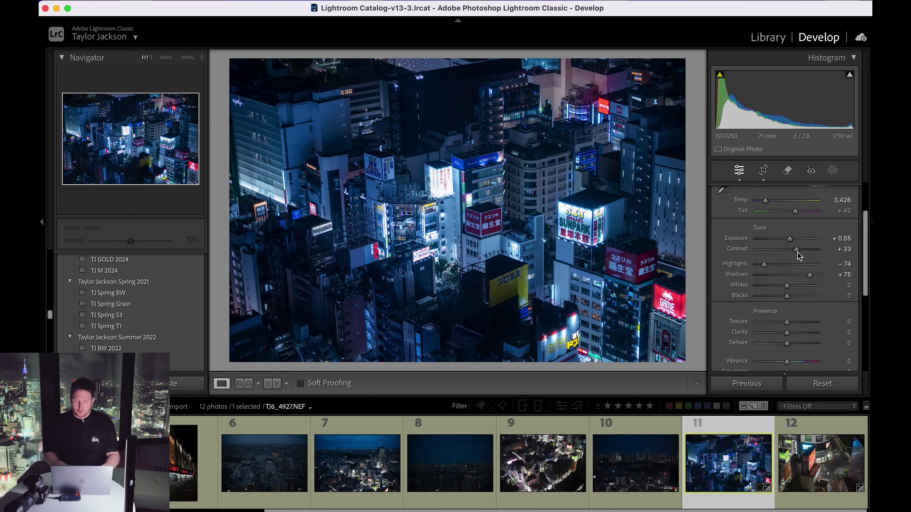
left_click_drag(796, 249, 806, 252)
left_click(404, 208)
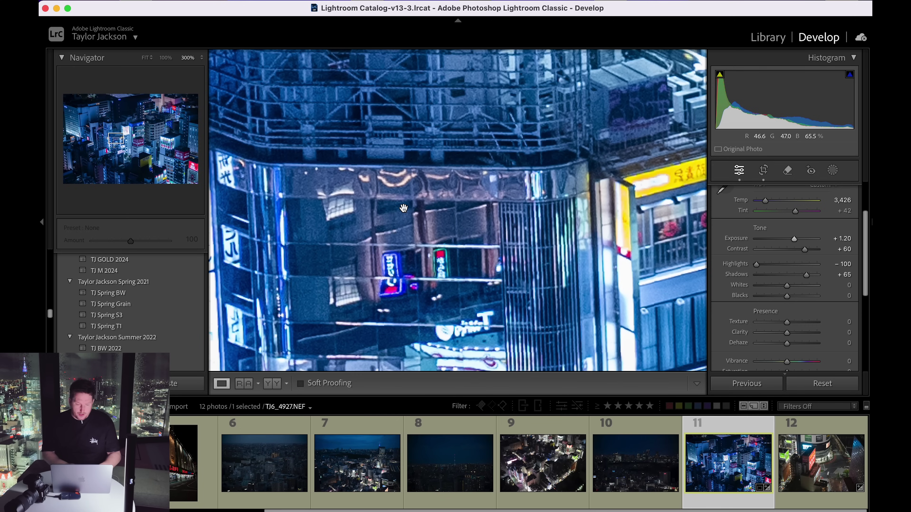
- Pan photo 11 at 300% across the buildings, Sunpark sign, and red and blue signs
left_click_drag(394, 208, 309, 223)
left_click_drag(586, 175, 545, 286)
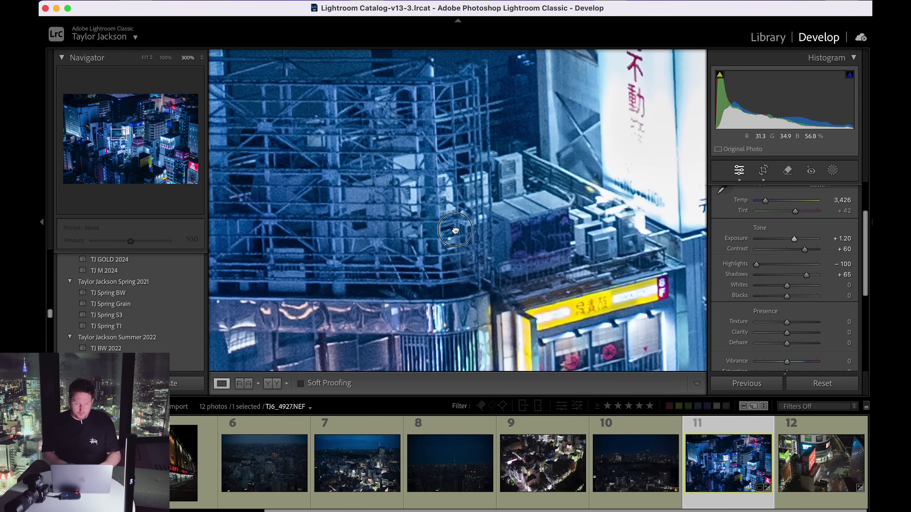
left_click_drag(398, 211, 538, 270)
left_click_drag(319, 164, 514, 239)
left_click_drag(449, 188, 498, 321)
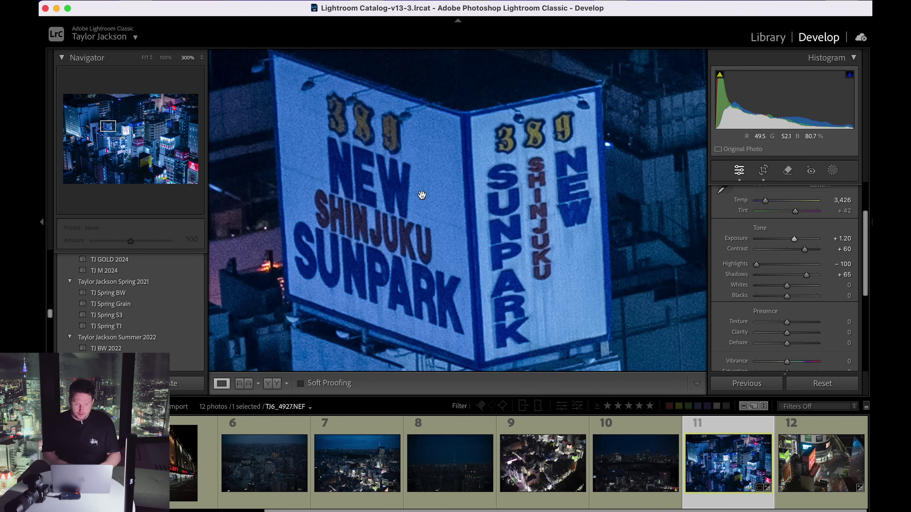
left_click_drag(422, 194, 534, 282)
left_click_drag(404, 167, 624, 183)
left_click_drag(403, 209, 561, 145)
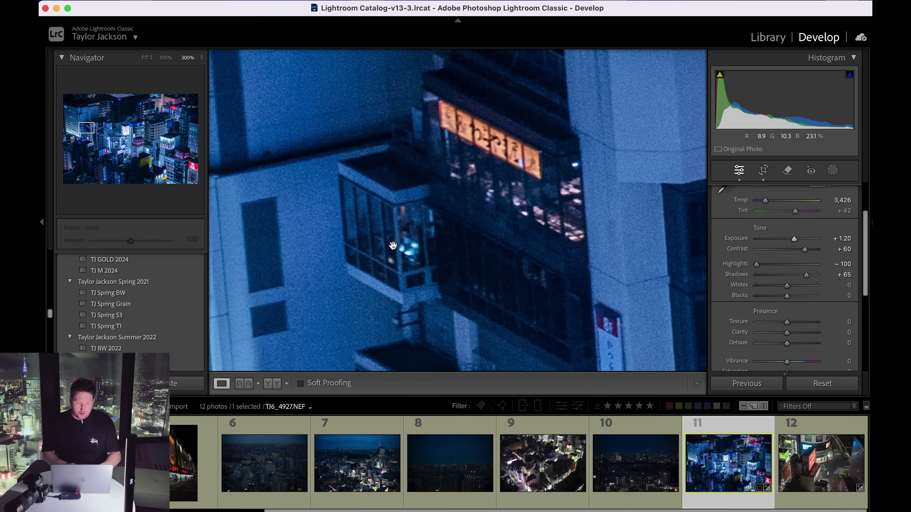
left_click_drag(394, 246, 610, 275)
left_click_drag(491, 168, 316, 159)
left_click_drag(370, 228, 458, 51)
left_click_drag(474, 252, 404, 110)
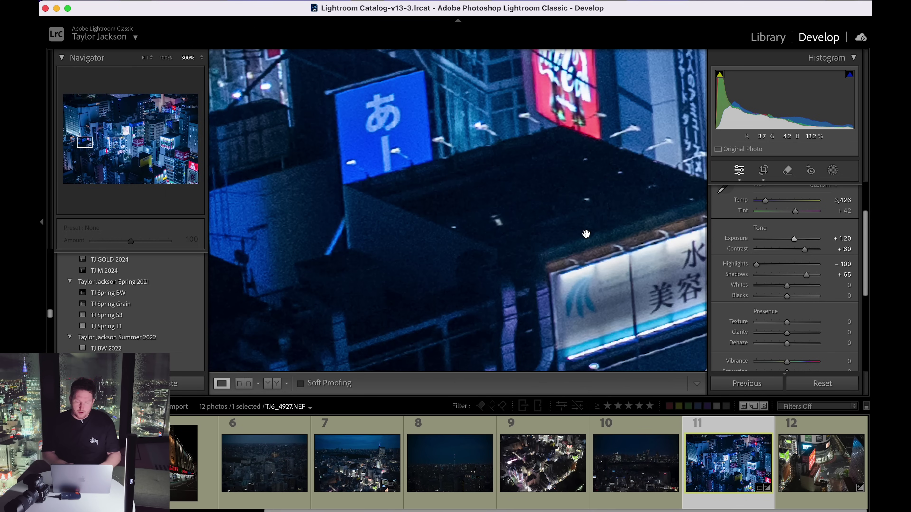
- Check the rooftop sign, green sign and dark shadows for noise, then open photo 9 and brighten it
left_click_drag(594, 249, 366, 284)
left_click_drag(551, 205, 336, 246)
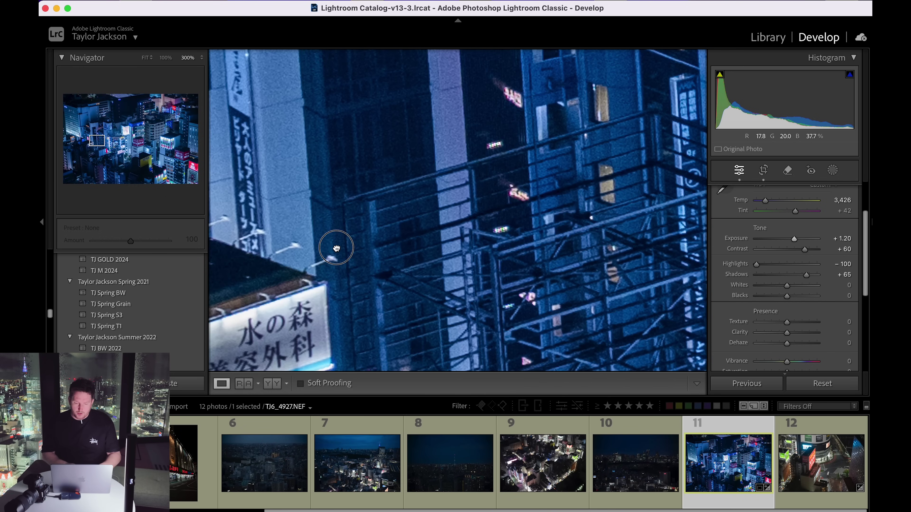
left_click_drag(516, 204, 305, 130)
left_click_drag(592, 251, 395, 172)
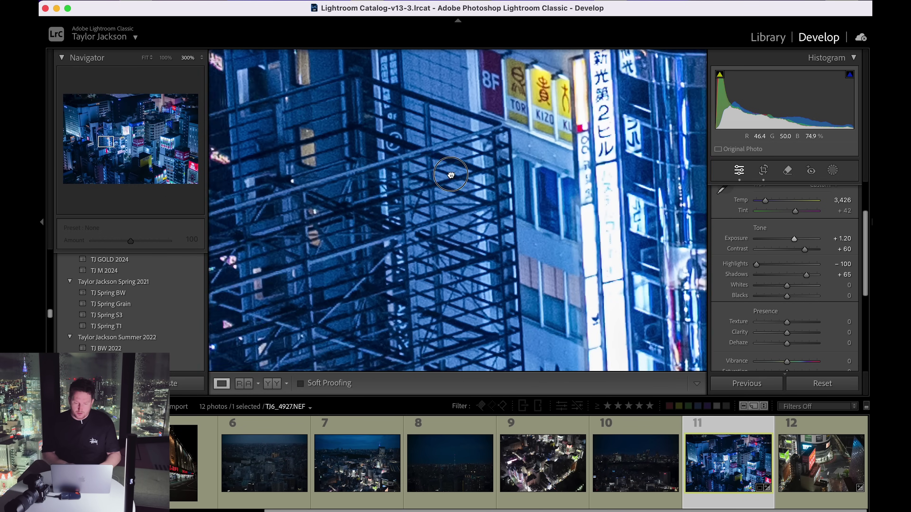
left_click_drag(592, 273, 394, 186)
left_click_drag(645, 358, 528, 100)
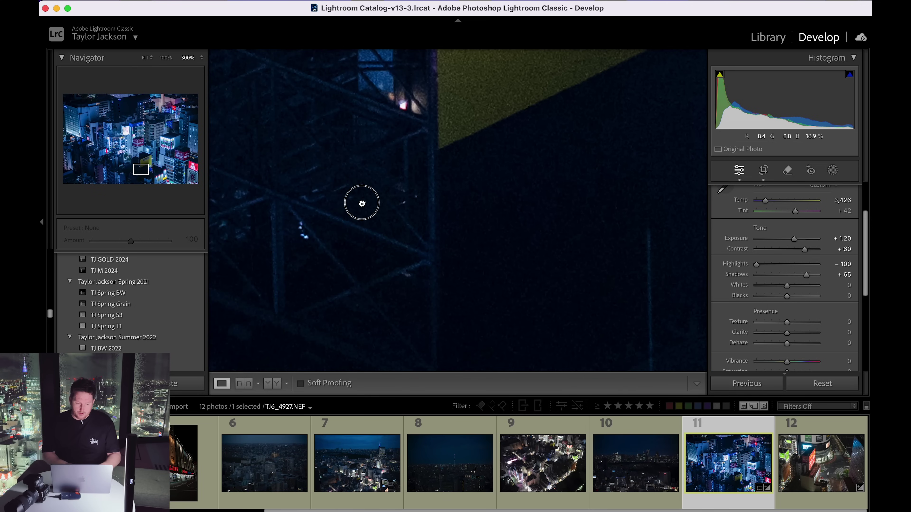
left_click_drag(362, 202, 484, 116)
left_click_drag(353, 182, 507, 248)
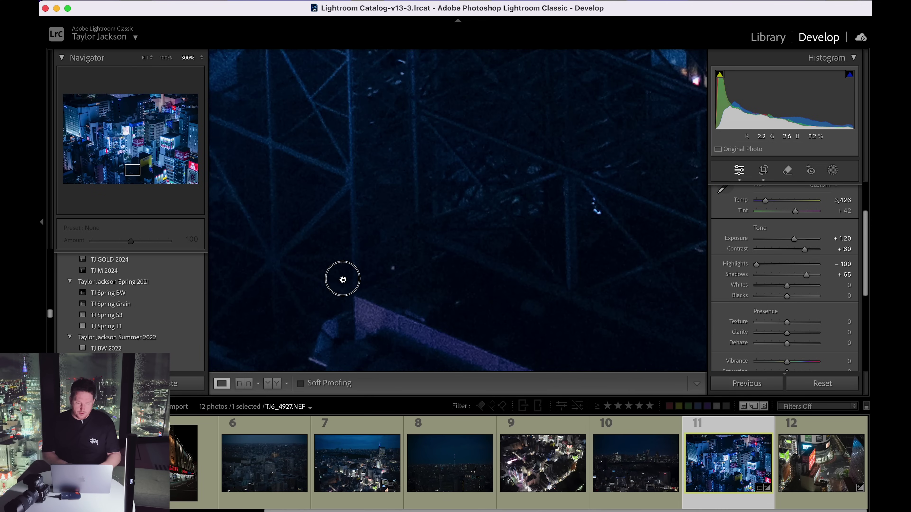
left_click_drag(342, 274, 531, 166)
left_click_drag(427, 217, 493, 40)
left_click_drag(443, 132, 529, 53)
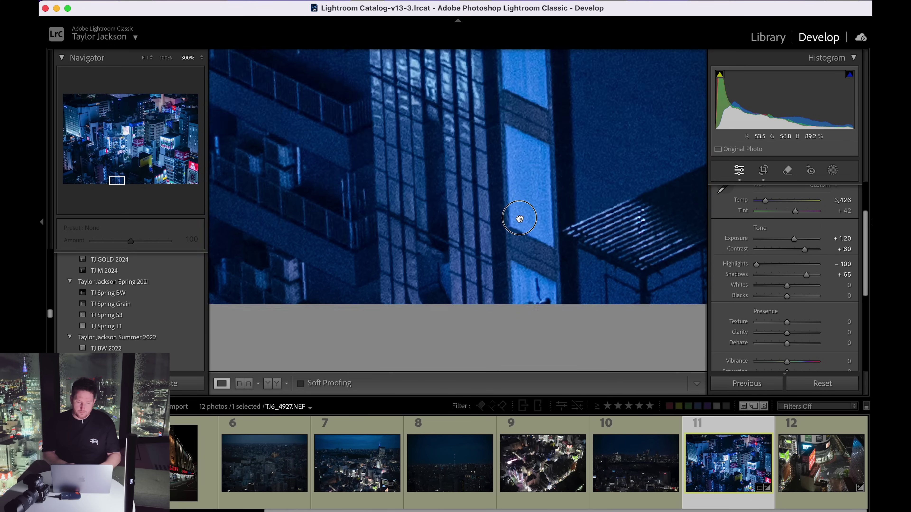
key("Left")
key("Left")
left_click_drag(787, 239, 776, 265)
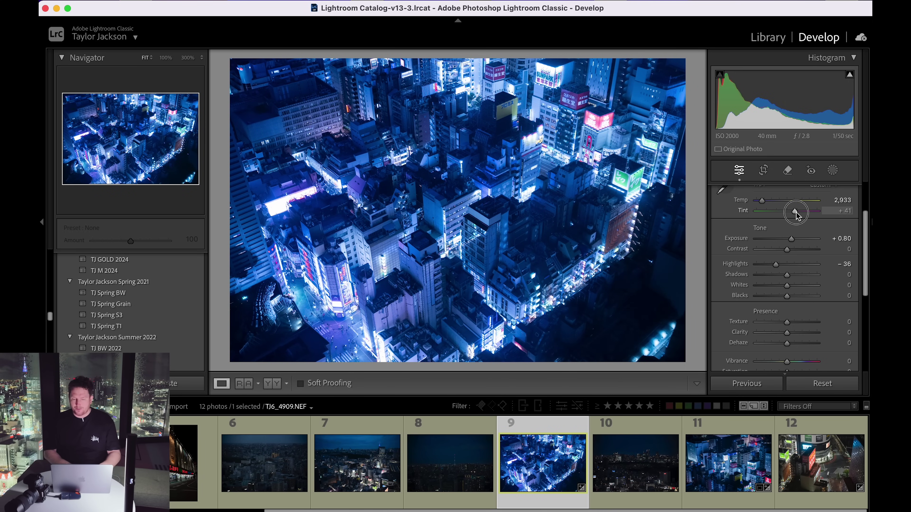
- Push photo 9's tint toward magenta, inspect the HOMEGAME shop and PLAY signs, and warm Temp to 4,299
left_click_drag(795, 212, 765, 266)
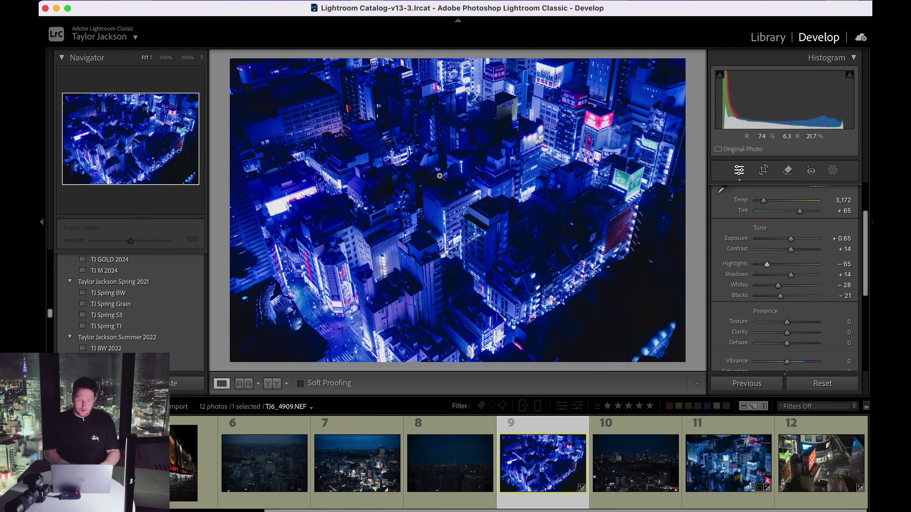
left_click(457, 218)
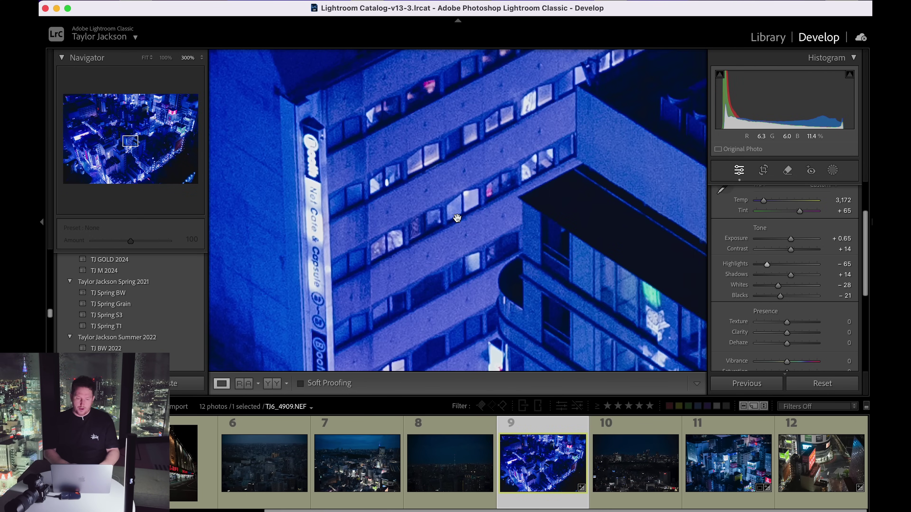
left_click(488, 175)
left_click(578, 157)
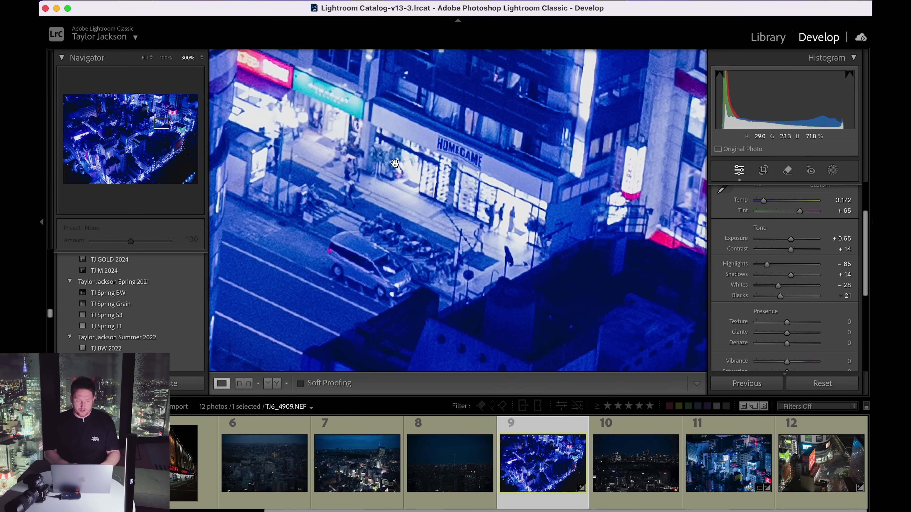
left_click(84, 155)
left_click_drag(763, 201, 771, 203)
scroll(786, 216, "up", 1)
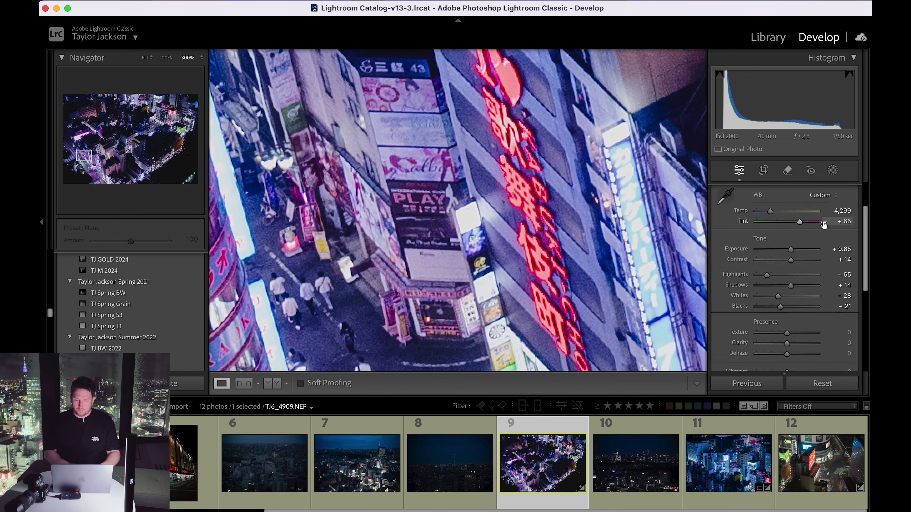
- Set photo 9's white balance to Auto and inspect the crowded street at 300%
left_click(819, 201)
left_click(828, 116)
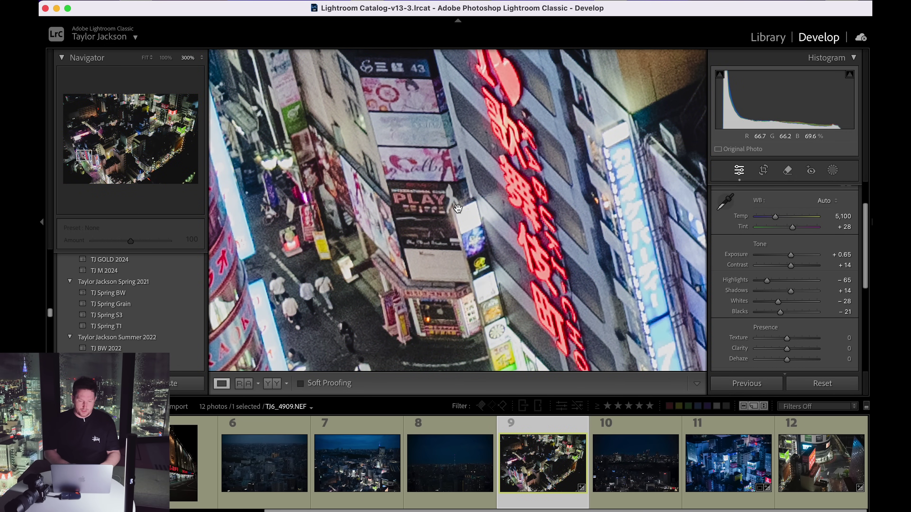
left_click_drag(516, 226, 351, 136)
left_click_drag(454, 208, 587, 129)
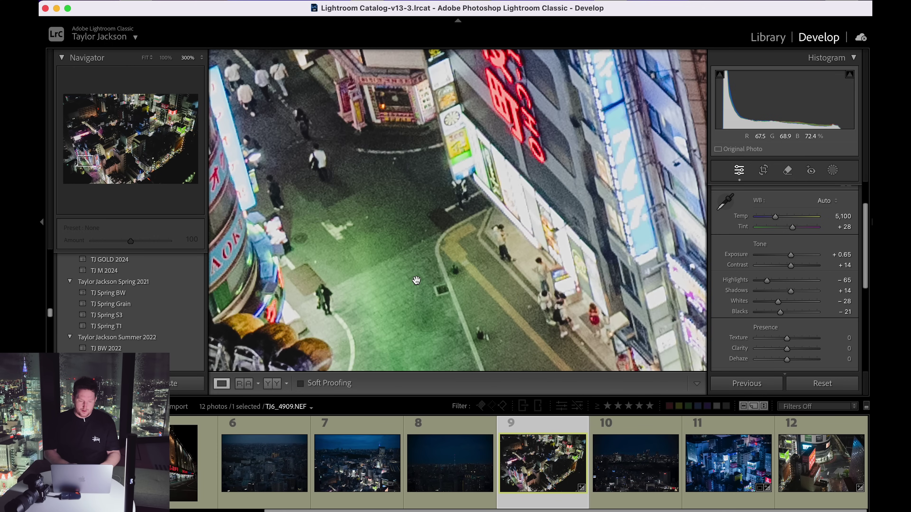
left_click_drag(416, 282, 567, 141)
left_click_drag(376, 210, 629, 187)
- Check the rooftops and neon-sign building for noise, return to full view, then go to the previous photo
mouse_move(495, 126)
left_mouse_down()
mouse_move(515, 145)
mouse_move(560, 232)
left_mouse_up()
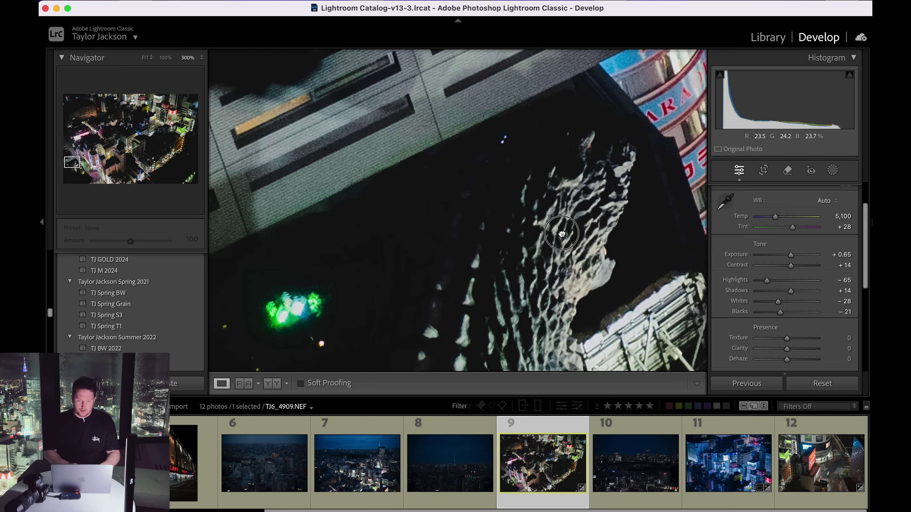
left_click_drag(422, 168, 592, 265)
left_click_drag(467, 158, 429, 373)
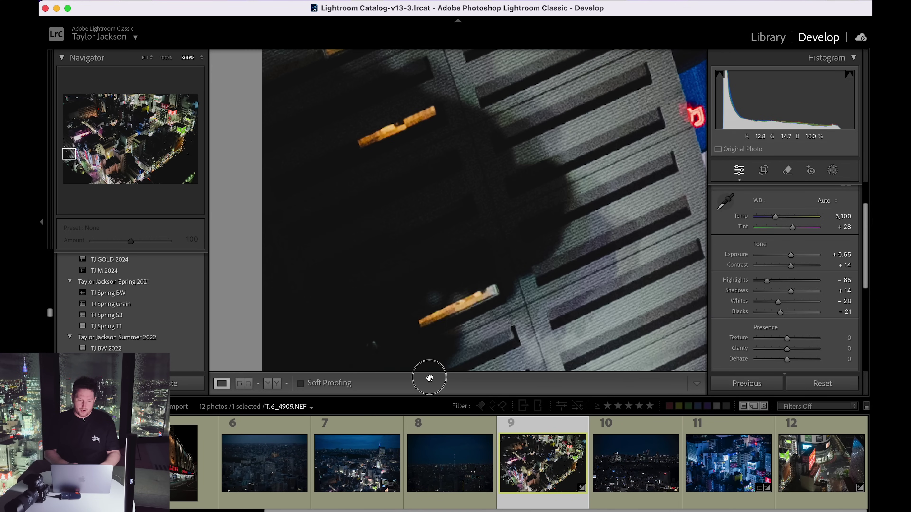
left_click_drag(540, 227, 359, 357)
left_click_drag(542, 179, 367, 274)
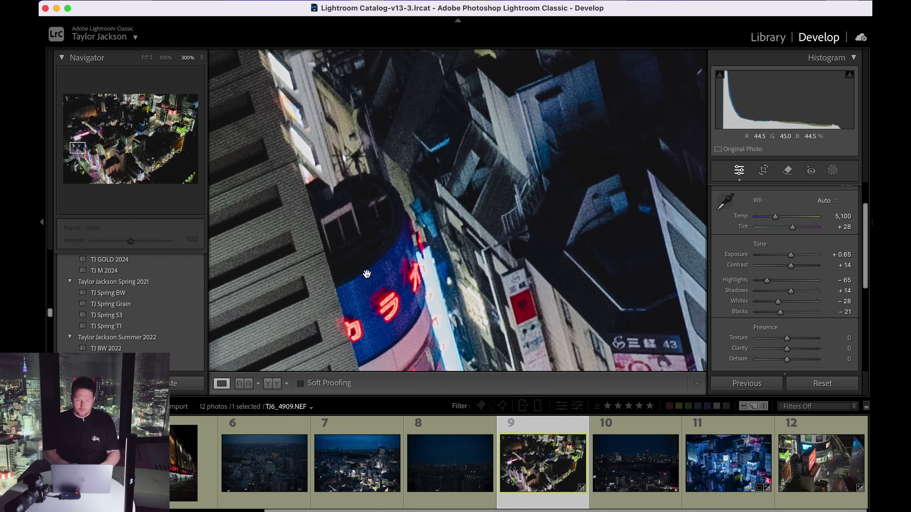
left_click(476, 178)
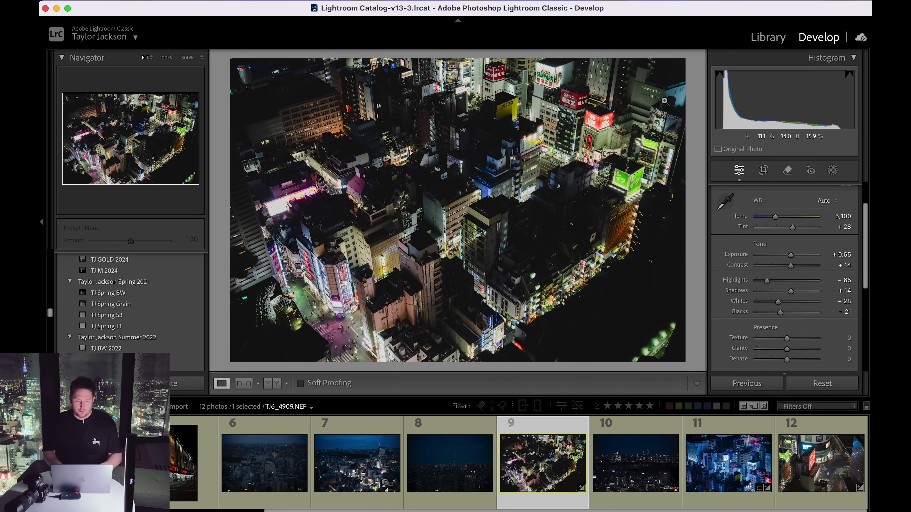
key("Left")
- Check aerial crossing shot TJ6_4934.NEF for noise at 300% around the crossing and street corner, then return to full view
left_click(785, 451)
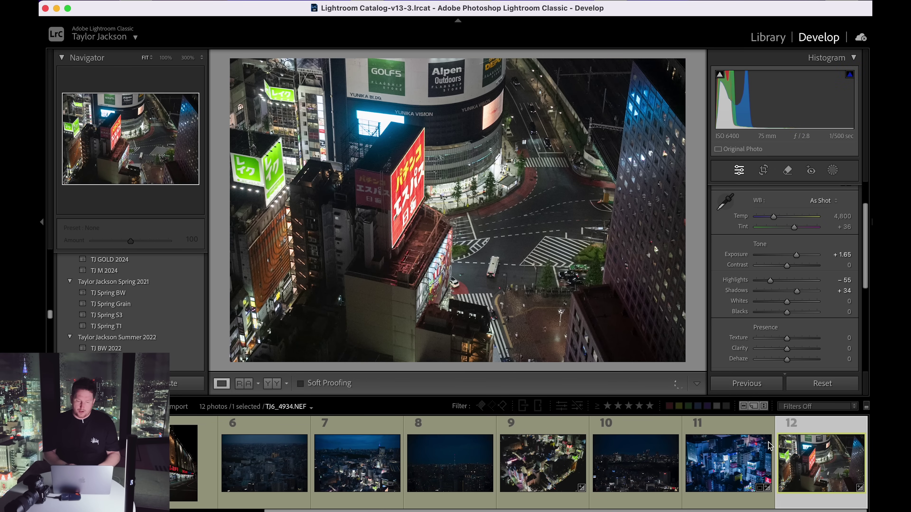
left_click(502, 230)
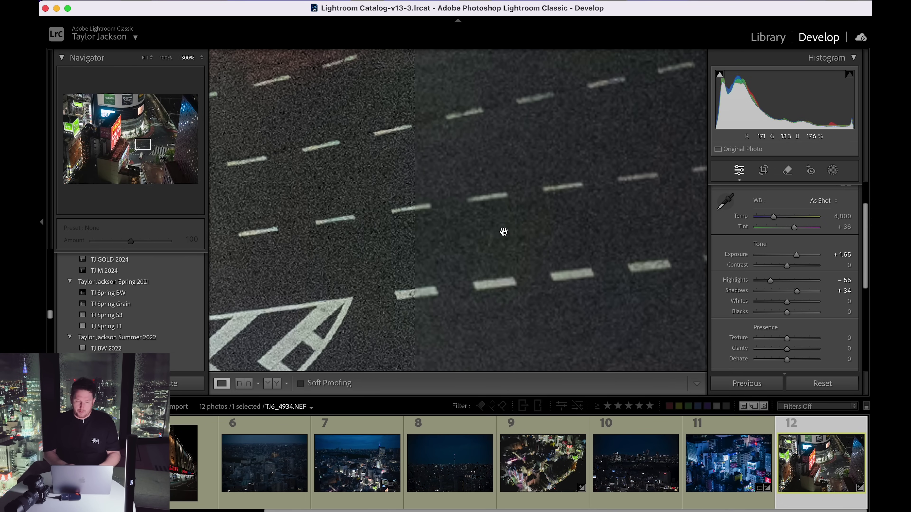
left_click_drag(330, 160, 555, 238)
left_click_drag(395, 186, 625, 255)
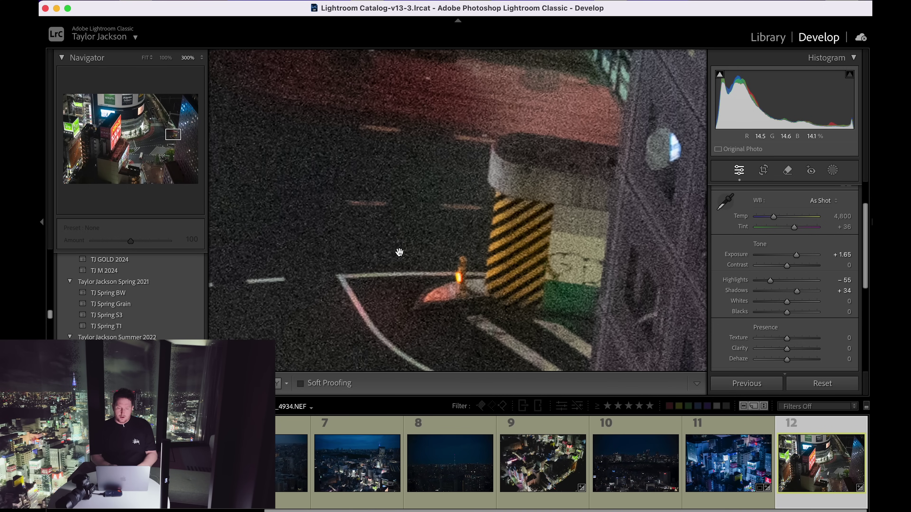
left_click(399, 252)
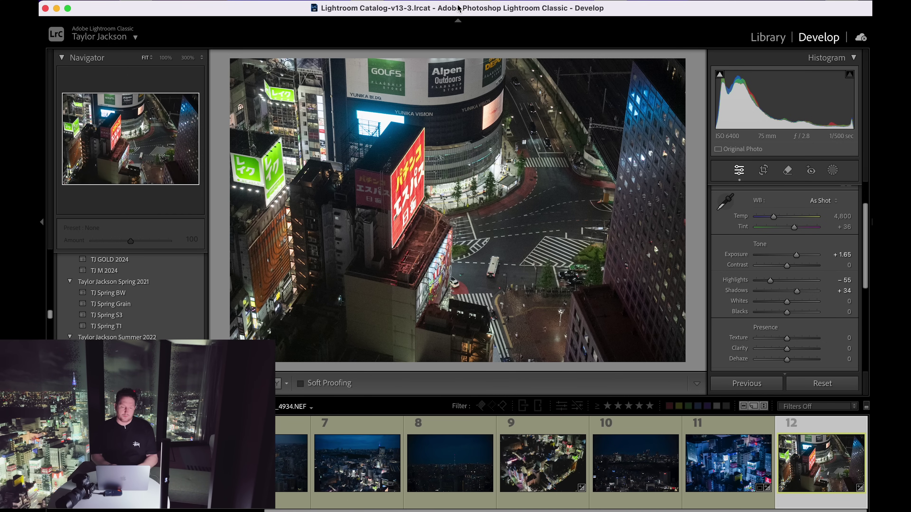
- Raise photo 8's Exposure to +2.50, then step back two photos to street shot TJ6_4648.NEF
left_click(542, 463)
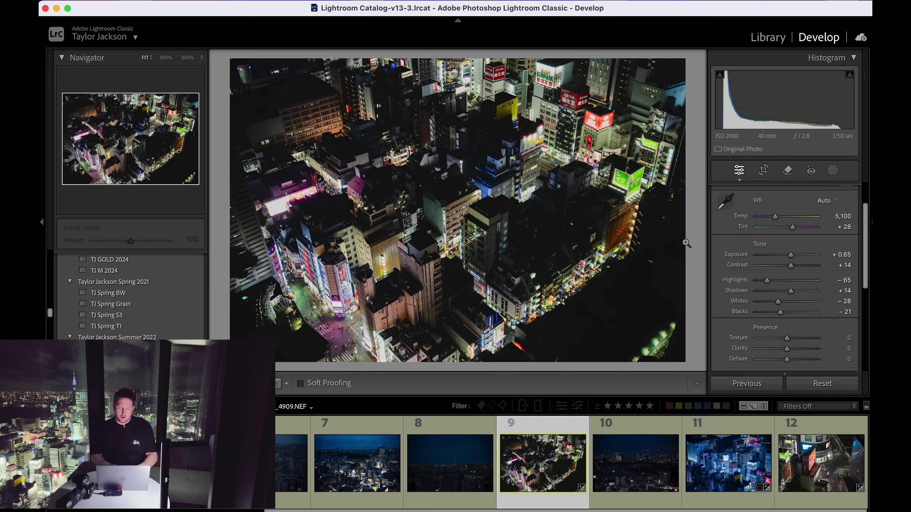
left_click(425, 431)
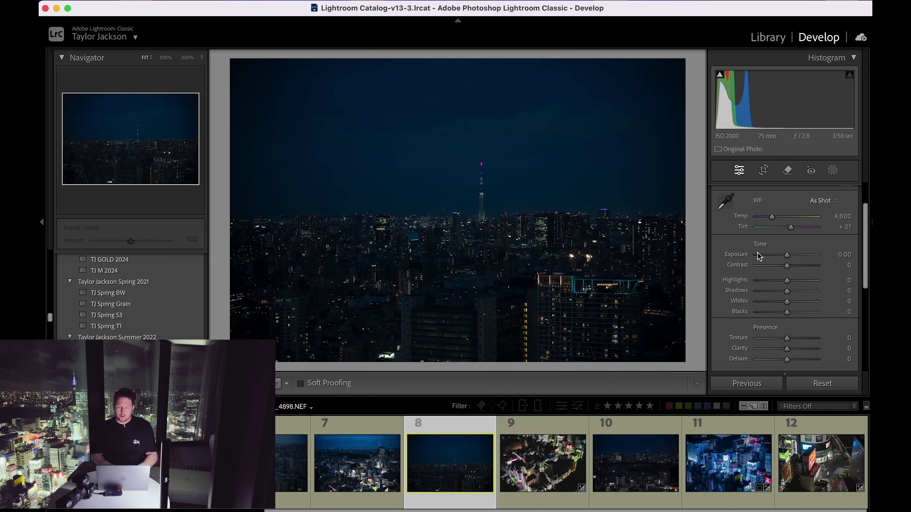
left_click_drag(787, 255, 802, 257)
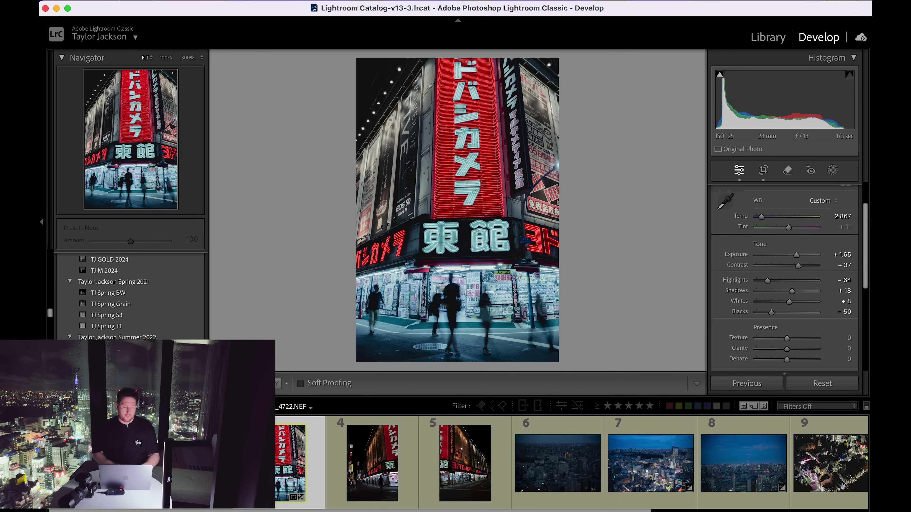
key("Left")
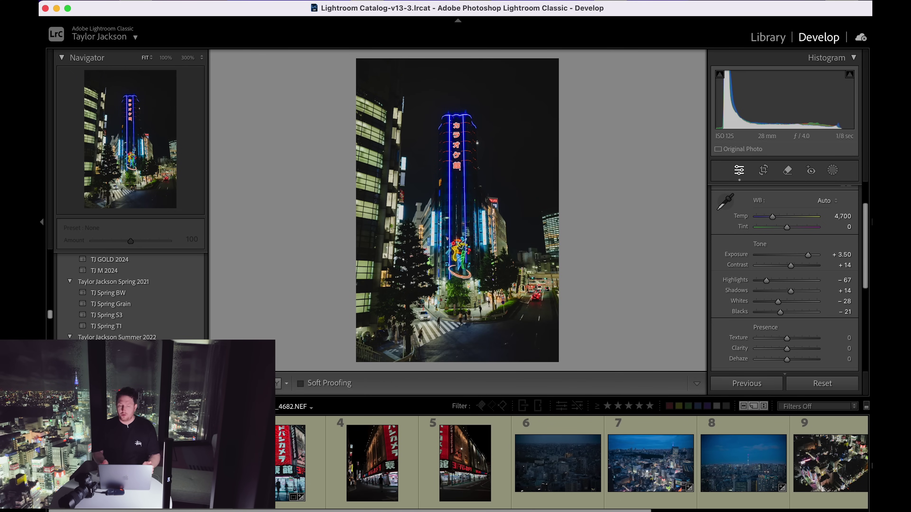
key("Left")
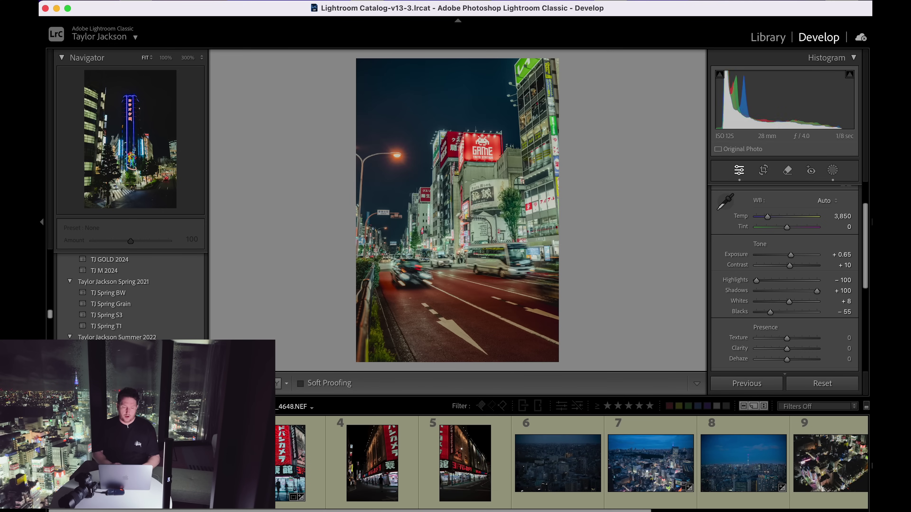